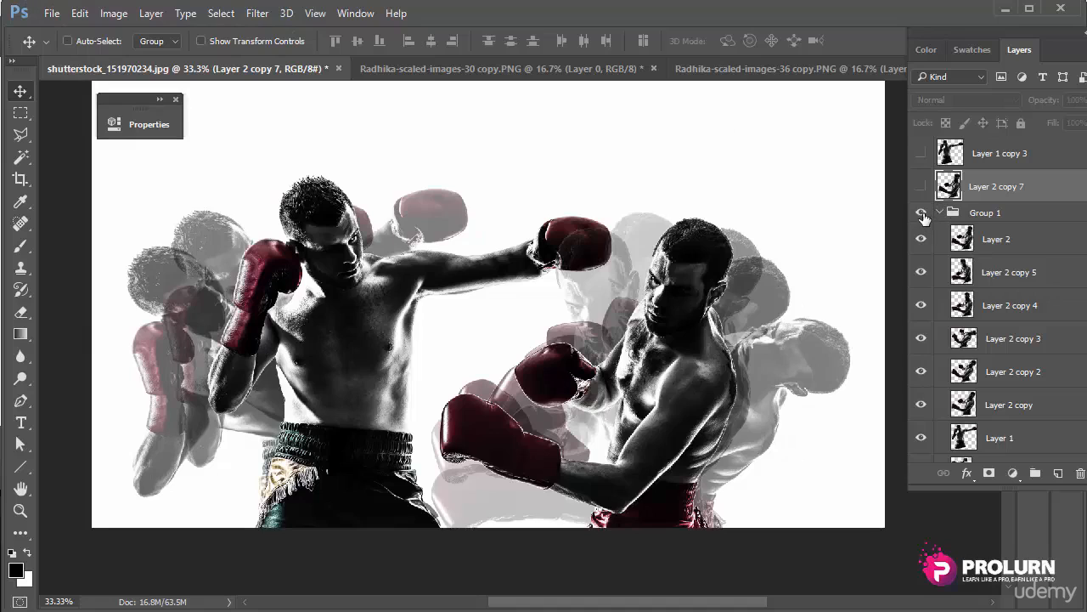
Step: Hide Group 1, the ghosted boxer group, and collapse its layer list
{"action": "left_click", "coordinate": [921, 212]}
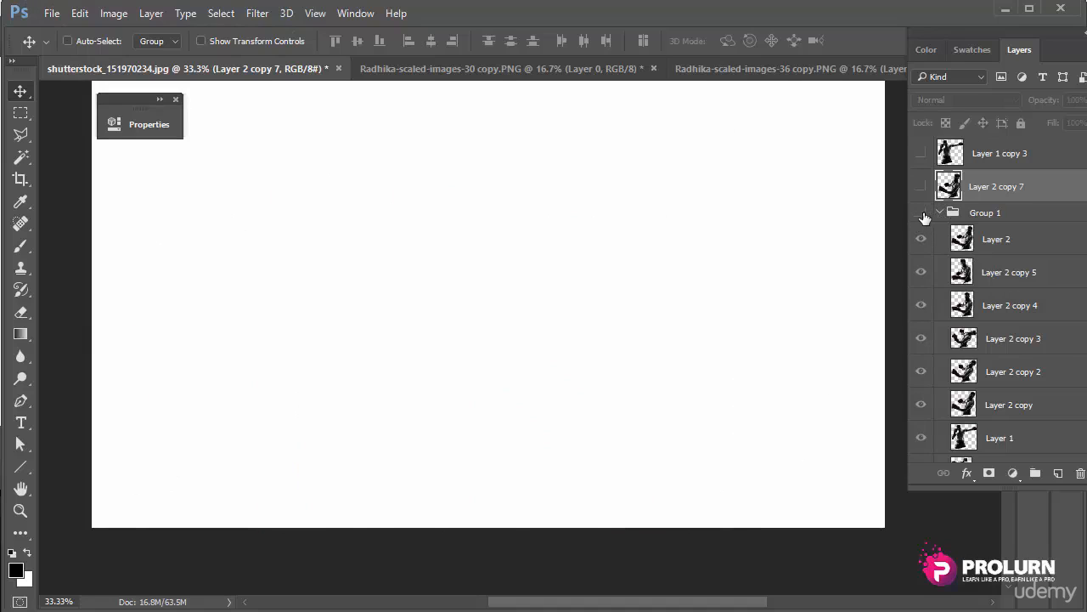
{"action": "left_click", "coordinate": [921, 213]}
{"action": "mouse_move", "coordinate": [922, 437]}
{"action": "left_mouse_down"}
{"action": "mouse_move", "coordinate": [924, 240]}
{"action": "mouse_move", "coordinate": [923, 421]}
{"action": "left_mouse_up"}
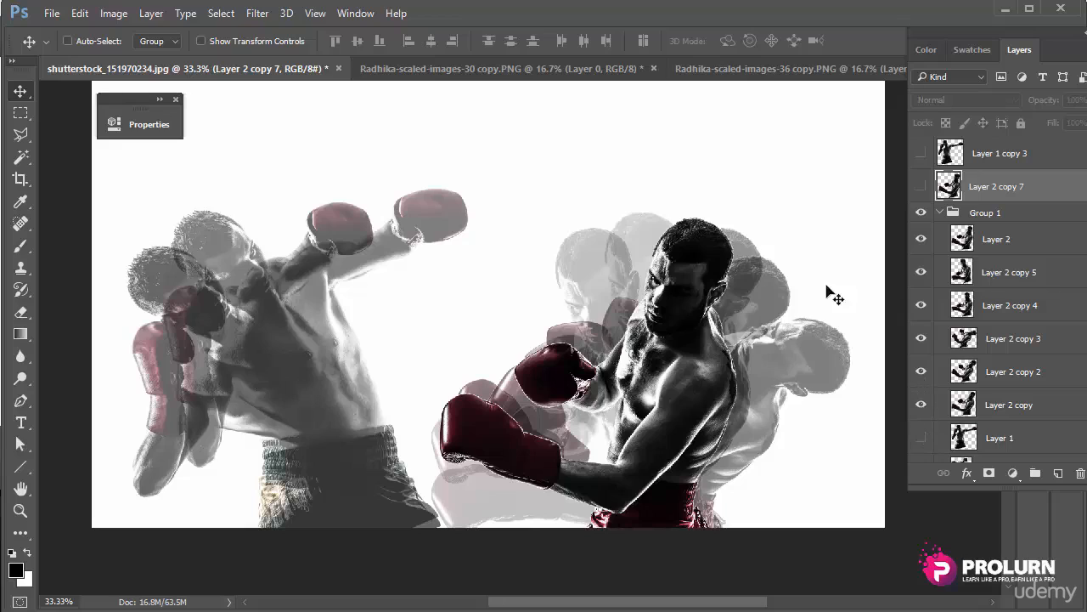
{"action": "left_click", "coordinate": [921, 213]}
{"action": "left_click", "coordinate": [940, 214]}
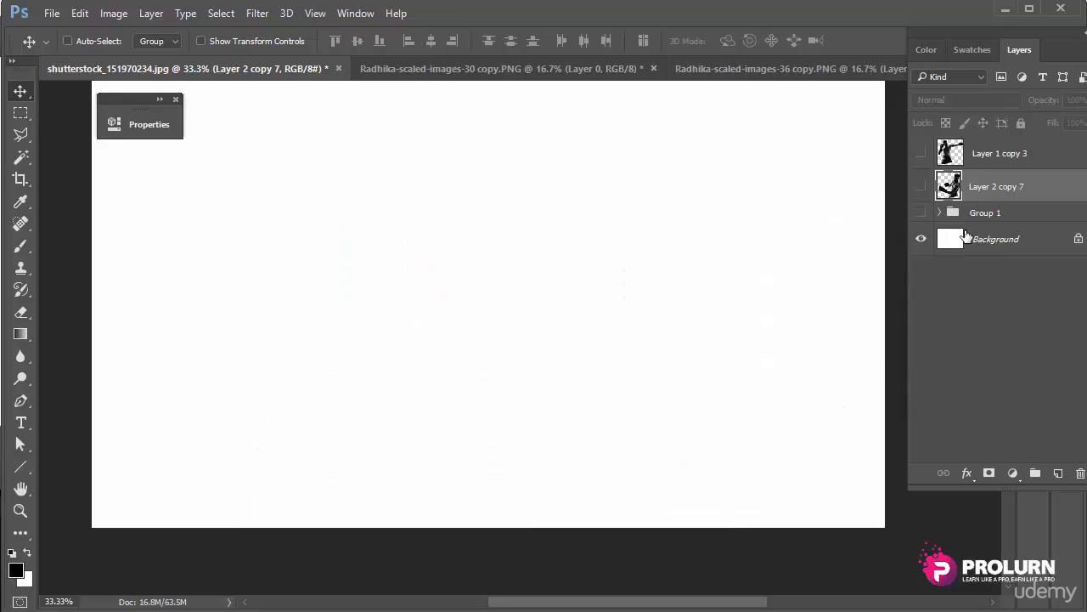
Step: Show Layer 1 copy 3 and Layer 2 copy 7, nudge the left boxer, then select Layer 2 copy 7
{"action": "left_click_drag", "start_coordinate": [925, 153], "coordinate": [921, 186]}
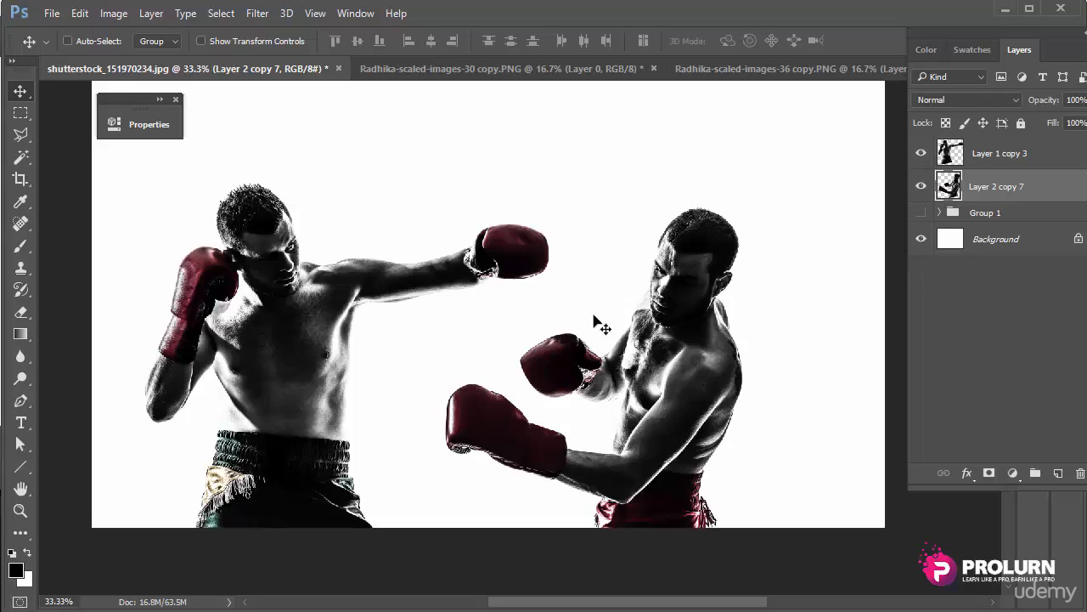
{"action": "left_click", "coordinate": [996, 153]}
{"action": "mouse_move", "coordinate": [366, 255]}
{"action": "left_mouse_down"}
{"action": "mouse_move", "coordinate": [578, 315]}
{"action": "mouse_move", "coordinate": [427, 274]}
{"action": "mouse_move", "coordinate": [377, 207]}
{"action": "mouse_move", "coordinate": [376, 263]}
{"action": "left_mouse_up"}
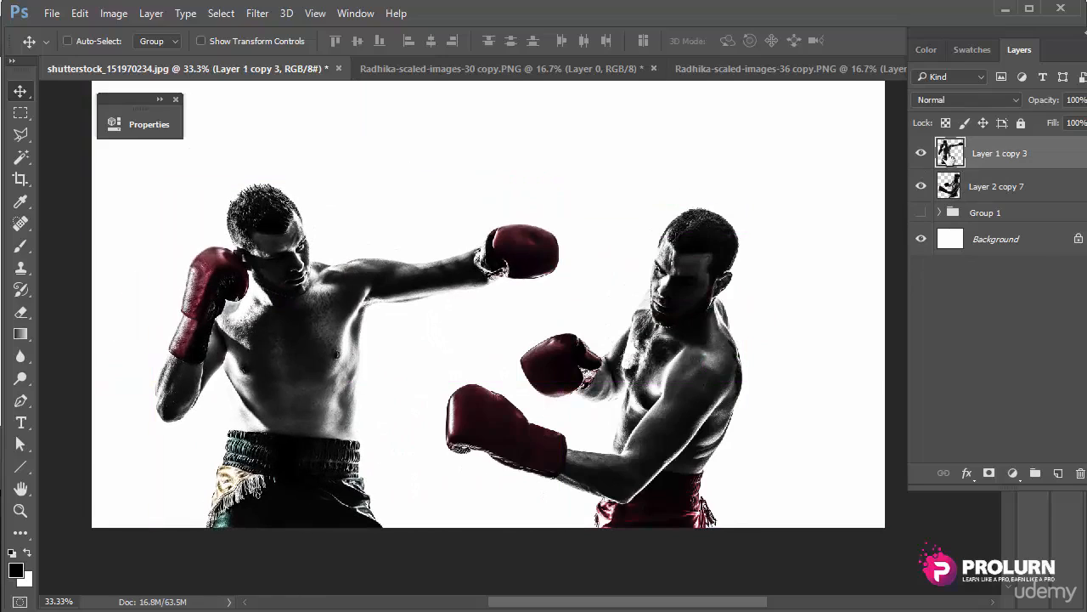
{"action": "left_click", "coordinate": [1016, 194]}
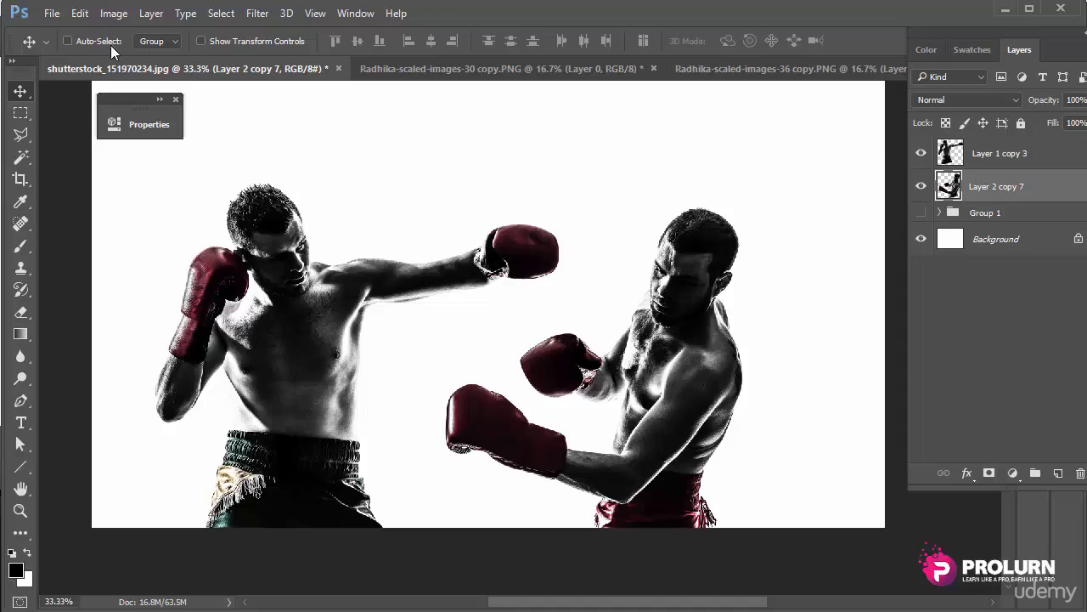
Step: Start Edit > Puppet Warp on the right boxer and zoom in on him
{"action": "left_click", "coordinate": [81, 14]}
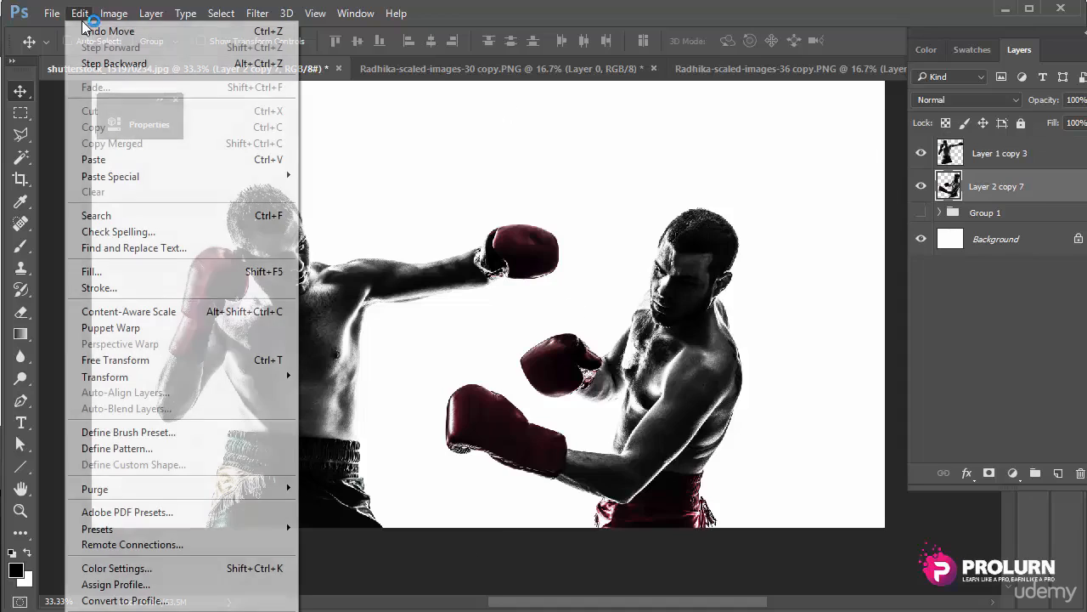
{"action": "left_click", "coordinate": [119, 327]}
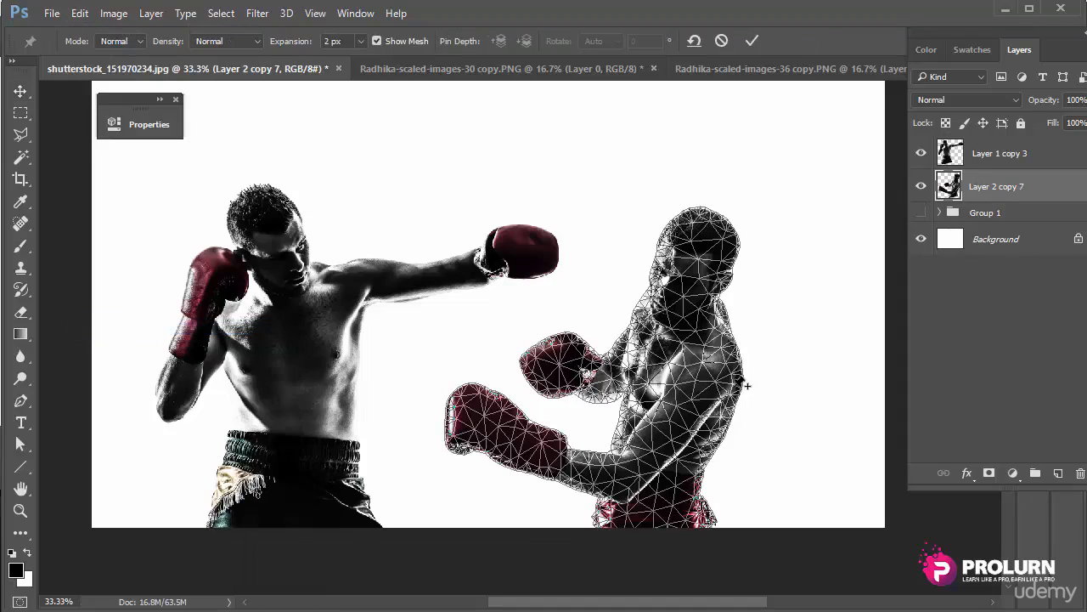
{"action": "scroll", "coordinate": [711, 352], "scroll_direction": "up", "scroll_amount": 1}
{"action": "left_click_drag", "start_coordinate": [697, 313], "coordinate": [668, 292]}
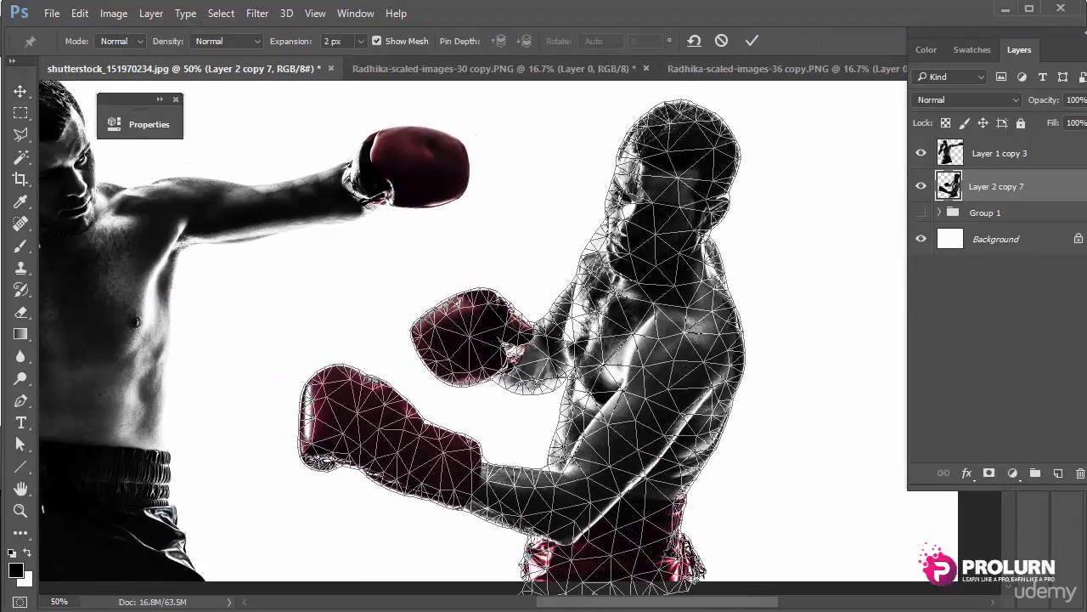
Step: Pin the right boxer's waist and hip up to where the arm meets the body
{"action": "left_click", "coordinate": [666, 560]}
{"action": "left_click", "coordinate": [602, 561]}
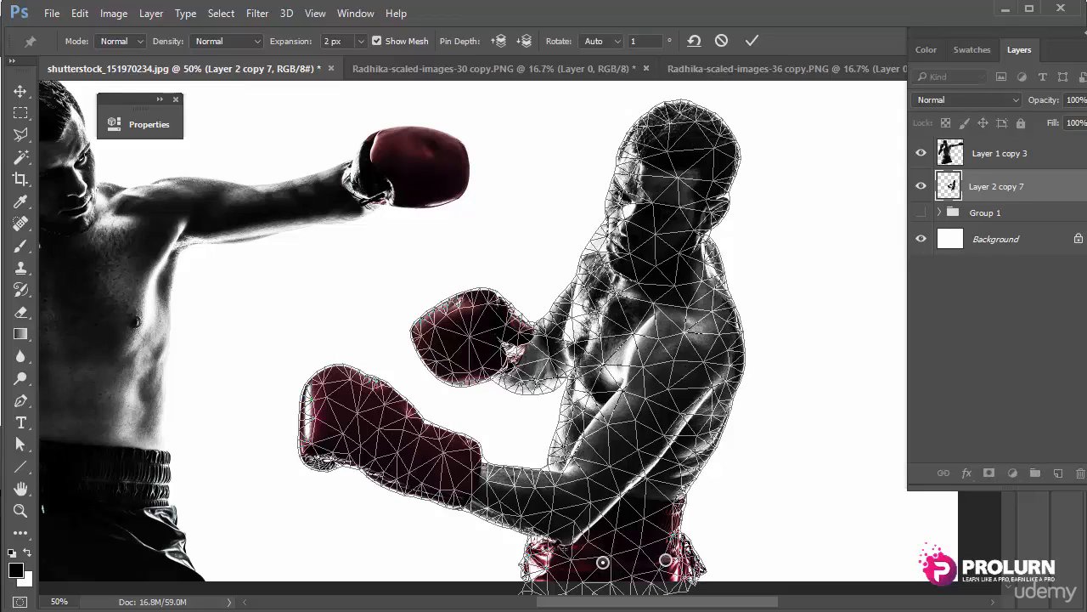
{"action": "left_click", "coordinate": [542, 544]}
{"action": "left_click", "coordinate": [663, 517]}
{"action": "left_click", "coordinate": [608, 517]}
{"action": "left_click", "coordinate": [544, 505]}
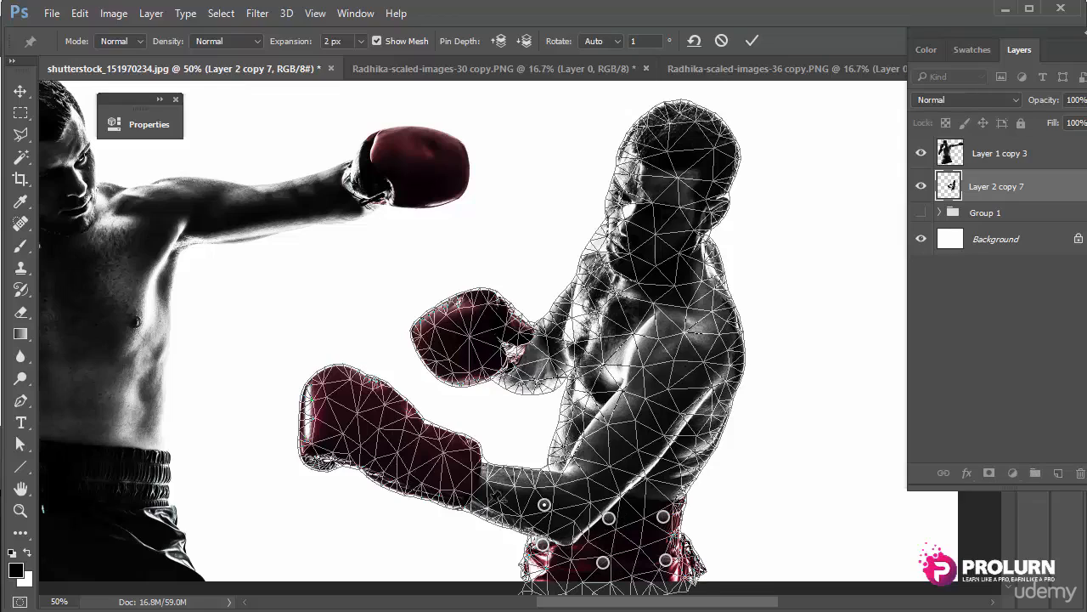
Step: Pin the boxer's forearm from the wrist toward the elbow
{"action": "left_click", "coordinate": [463, 500]}
{"action": "left_click", "coordinate": [485, 481]}
{"action": "left_click", "coordinate": [516, 484]}
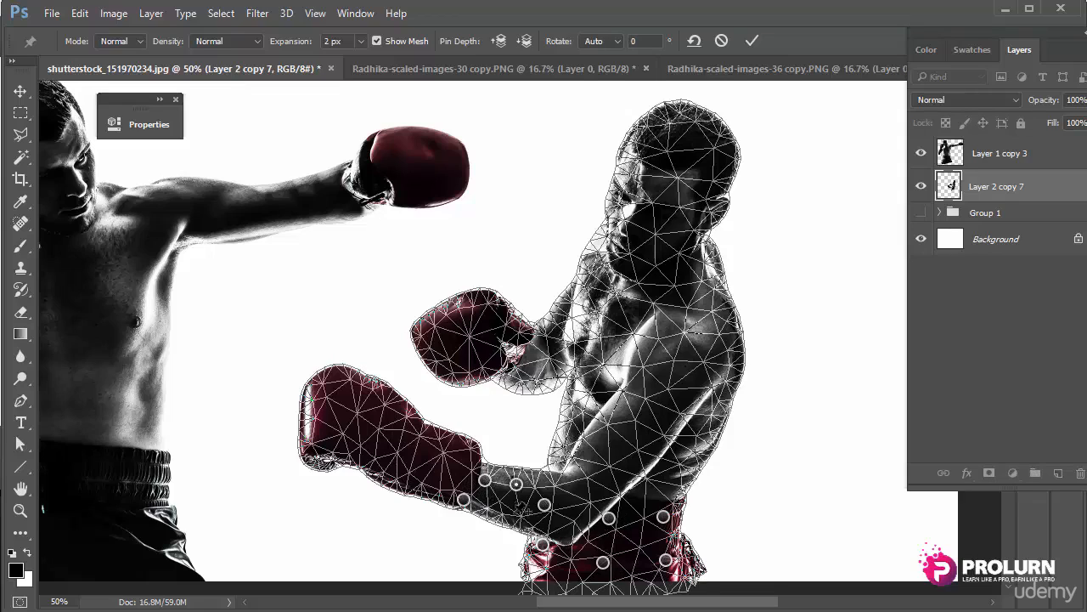
{"action": "left_click", "coordinate": [517, 517]}
Step: Pin the lower glove densely, from wrist and bottom edge to knuckles and tip
{"action": "left_click", "coordinate": [447, 448]}
{"action": "left_click", "coordinate": [404, 469]}
{"action": "left_click", "coordinate": [457, 471]}
{"action": "left_click", "coordinate": [422, 486]}
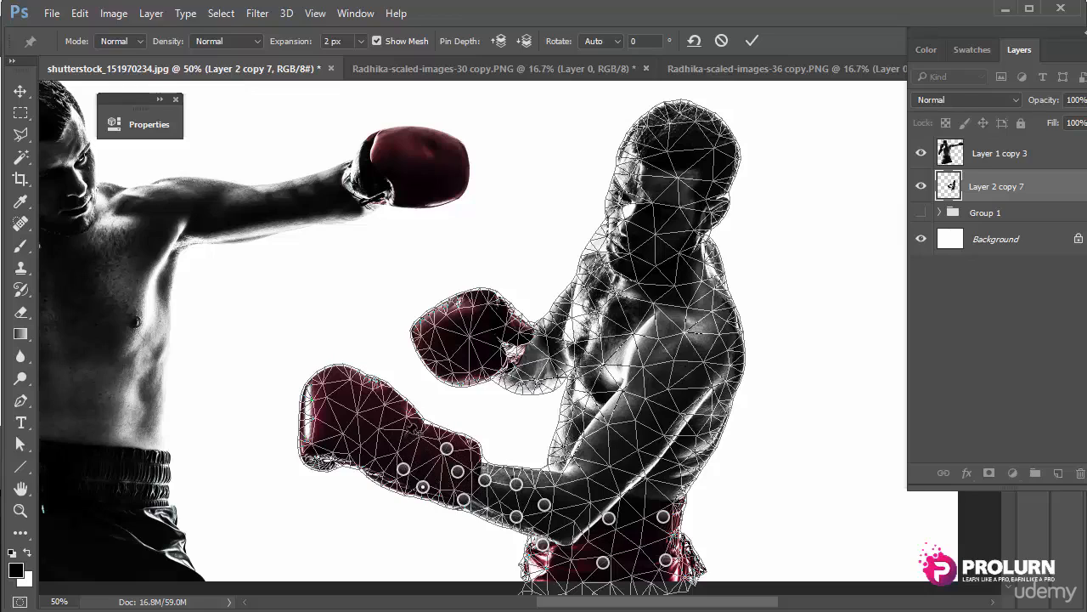
{"action": "left_click", "coordinate": [407, 436]}
{"action": "left_click", "coordinate": [350, 400]}
{"action": "left_click", "coordinate": [322, 431]}
{"action": "left_click", "coordinate": [362, 451]}
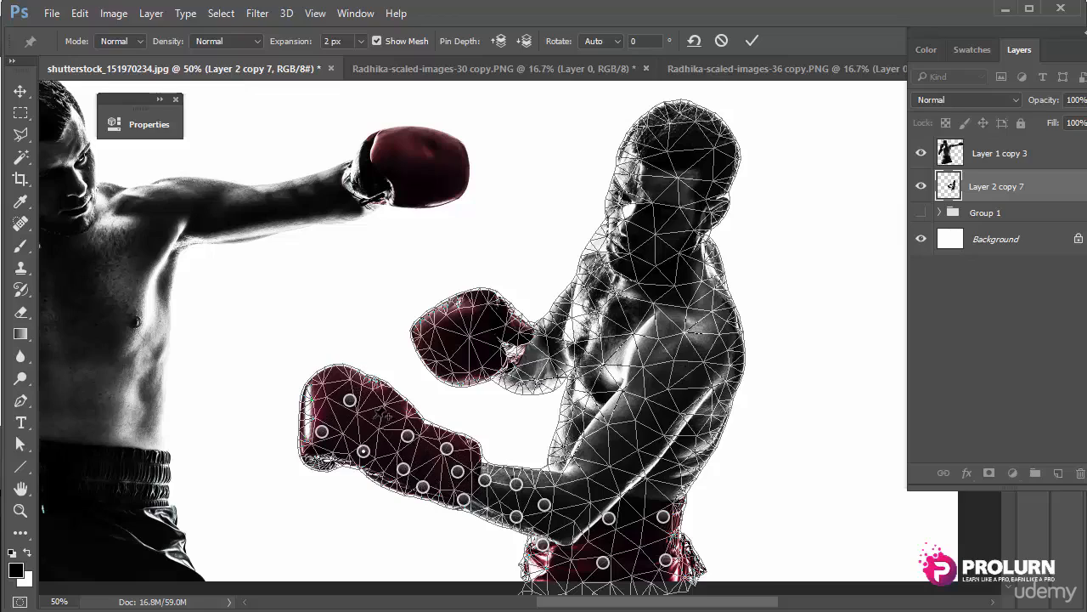
{"action": "left_click", "coordinate": [376, 413]}
{"action": "left_click", "coordinate": [330, 386]}
{"action": "left_click", "coordinate": [368, 389]}
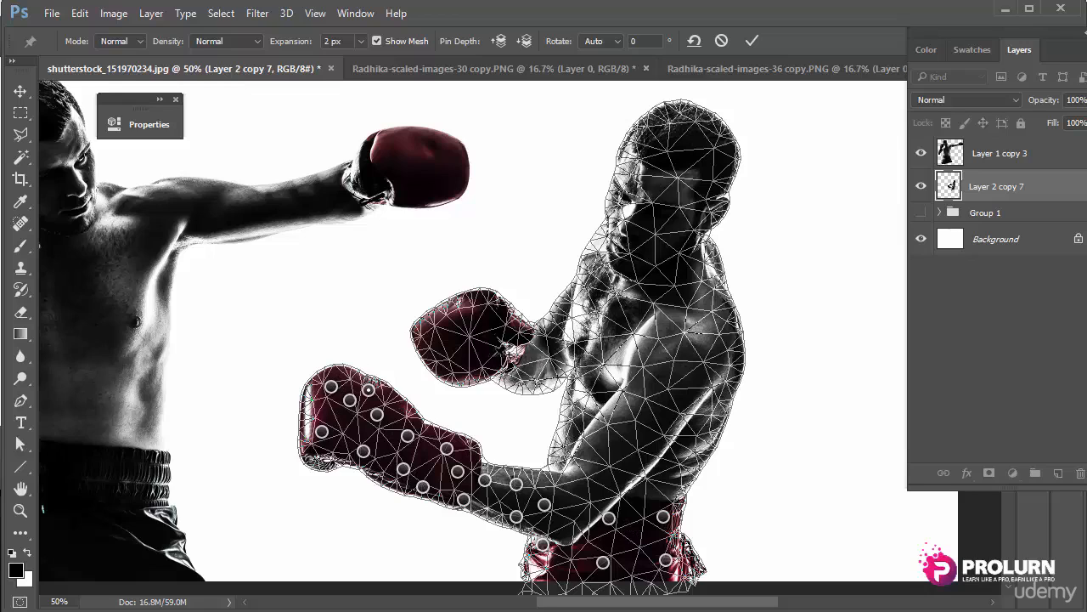
Step: Raise the upper glove arm and pin the boxer's face, chin, neck, cheek and forehead
{"action": "mouse_move", "coordinate": [503, 349]}
{"action": "left_mouse_down"}
{"action": "mouse_move", "coordinate": [495, 338]}
{"action": "mouse_move", "coordinate": [577, 315]}
{"action": "mouse_move", "coordinate": [489, 333]}
{"action": "mouse_move", "coordinate": [497, 338]}
{"action": "left_mouse_up"}
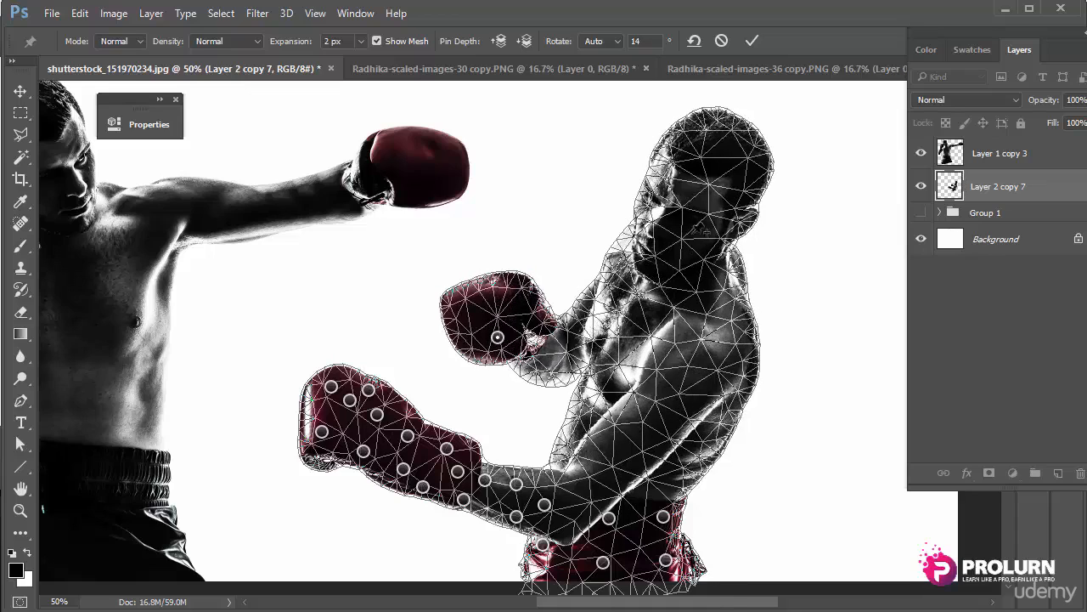
{"action": "left_click", "coordinate": [667, 215]}
{"action": "left_click", "coordinate": [646, 211]}
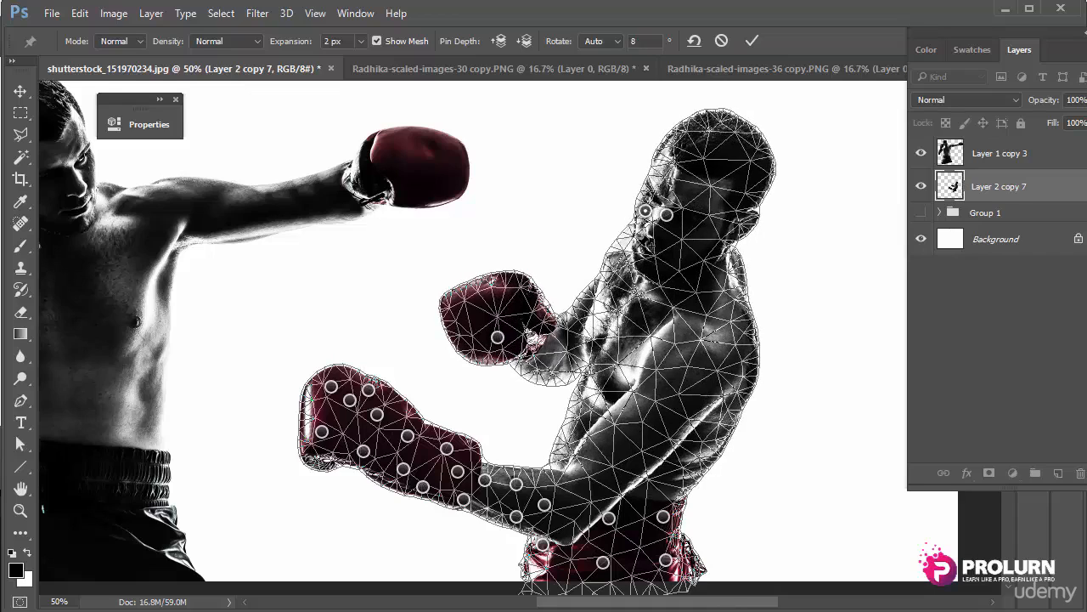
{"action": "left_click", "coordinate": [640, 250]}
{"action": "left_click", "coordinate": [647, 263]}
{"action": "left_click", "coordinate": [693, 260]}
{"action": "left_click", "coordinate": [703, 235]}
{"action": "left_click", "coordinate": [651, 193]}
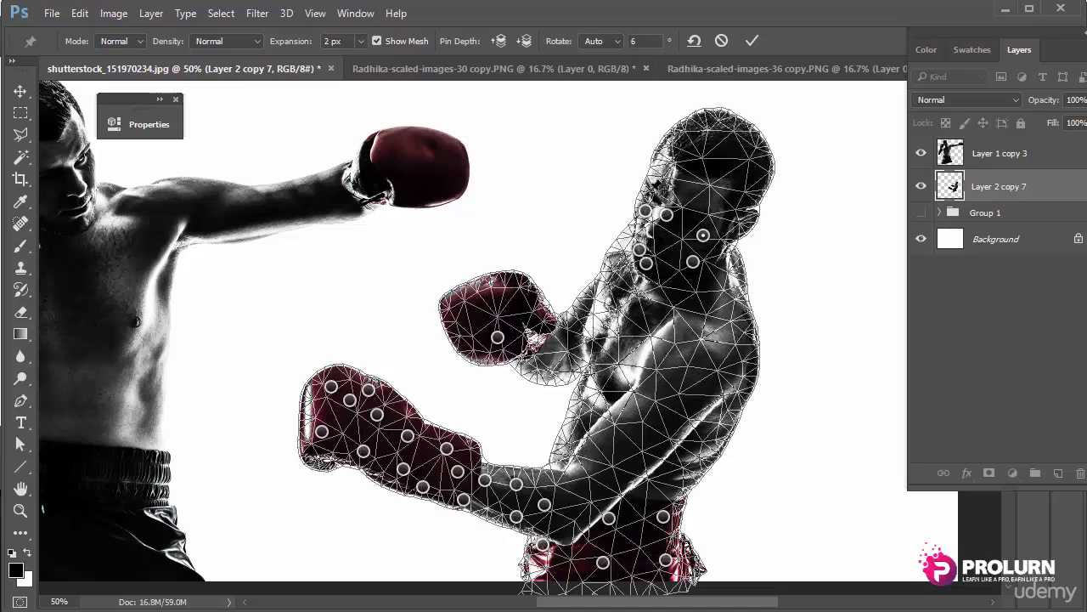
Step: Tilt the head back with a top pin, pin the back of the head, and zoom out
{"action": "left_click_drag", "start_coordinate": [723, 142], "coordinate": [734, 151]}
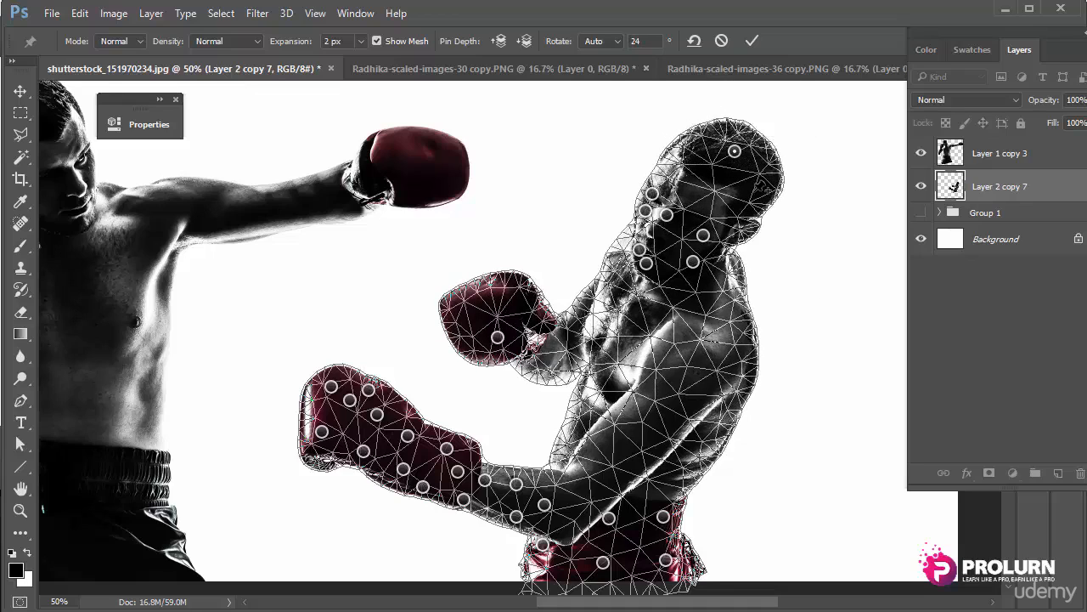
{"action": "left_click", "coordinate": [754, 193]}
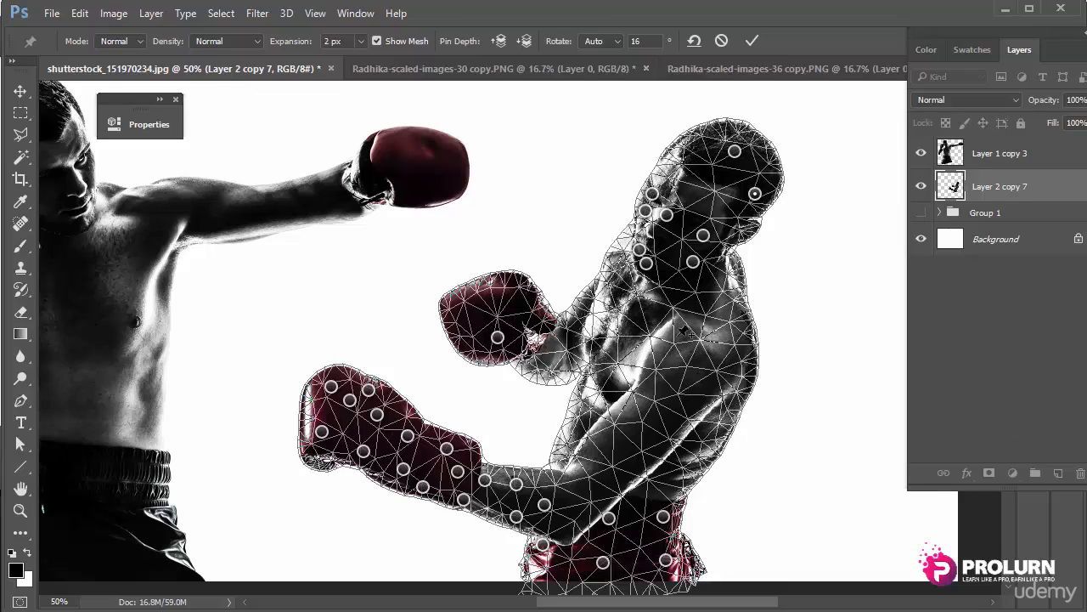
{"action": "key", "text": "ctrl+minus"}
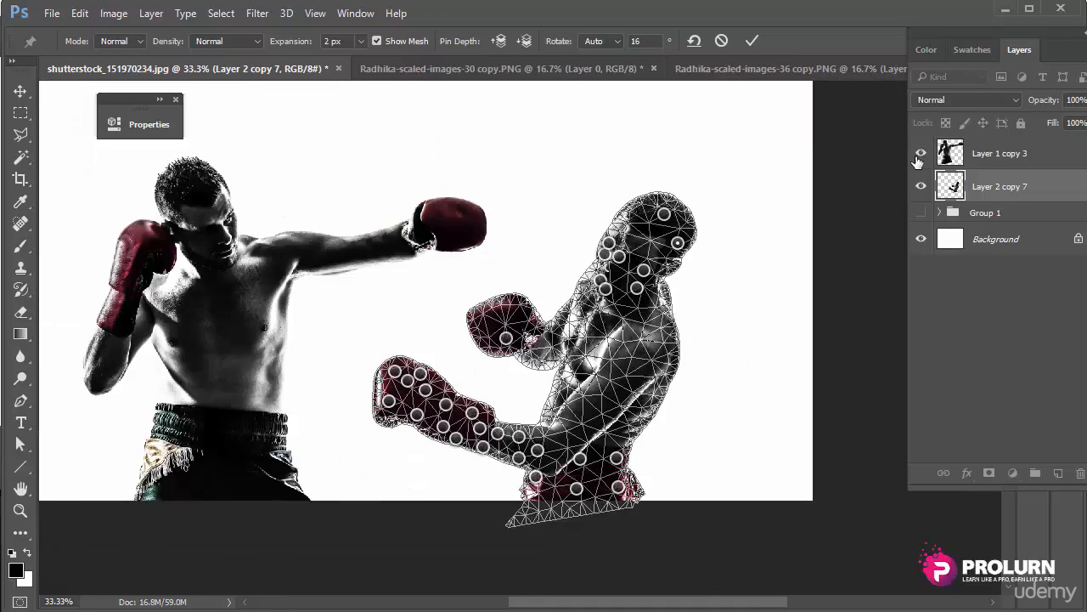
Step: Commit the warp, hide both single boxer layers, and show and expand Group 1
{"action": "key", "text": "Return"}
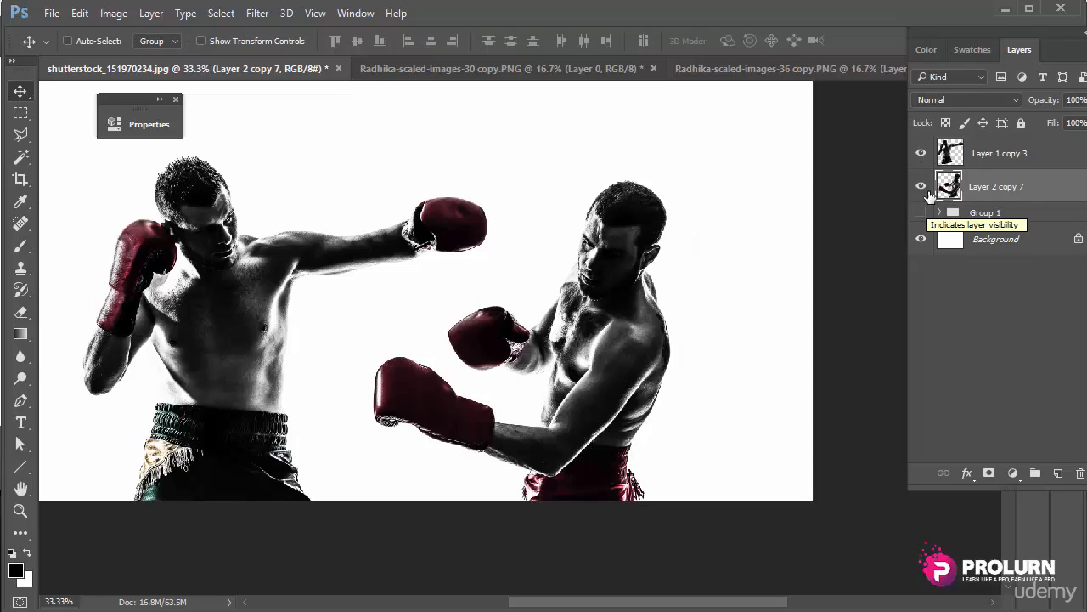
{"action": "left_click", "coordinate": [922, 187]}
{"action": "left_click", "coordinate": [921, 153]}
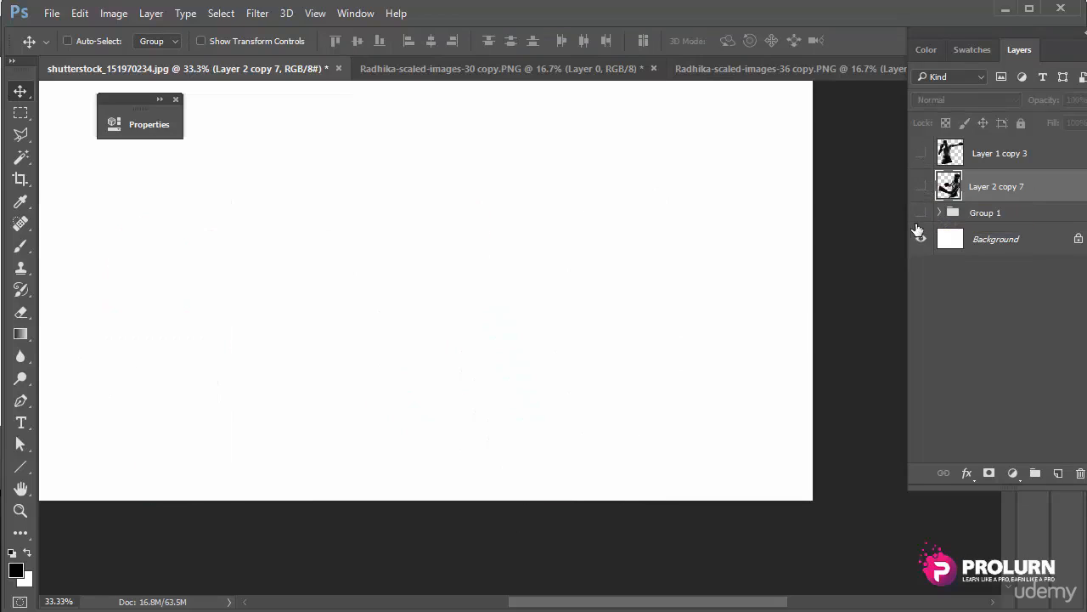
{"action": "left_click", "coordinate": [921, 213]}
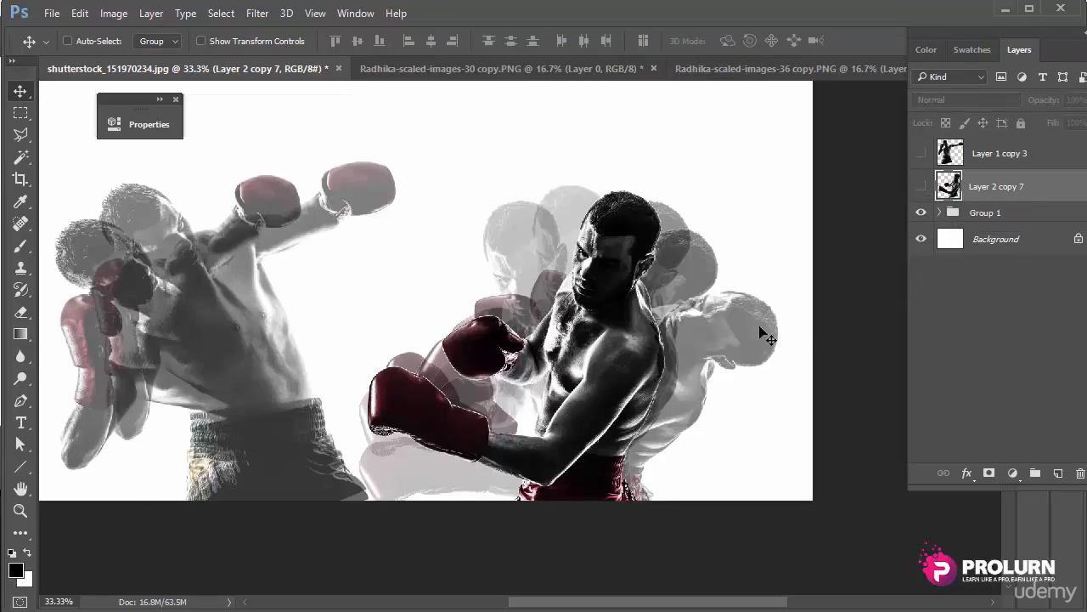
{"action": "left_click", "coordinate": [940, 212]}
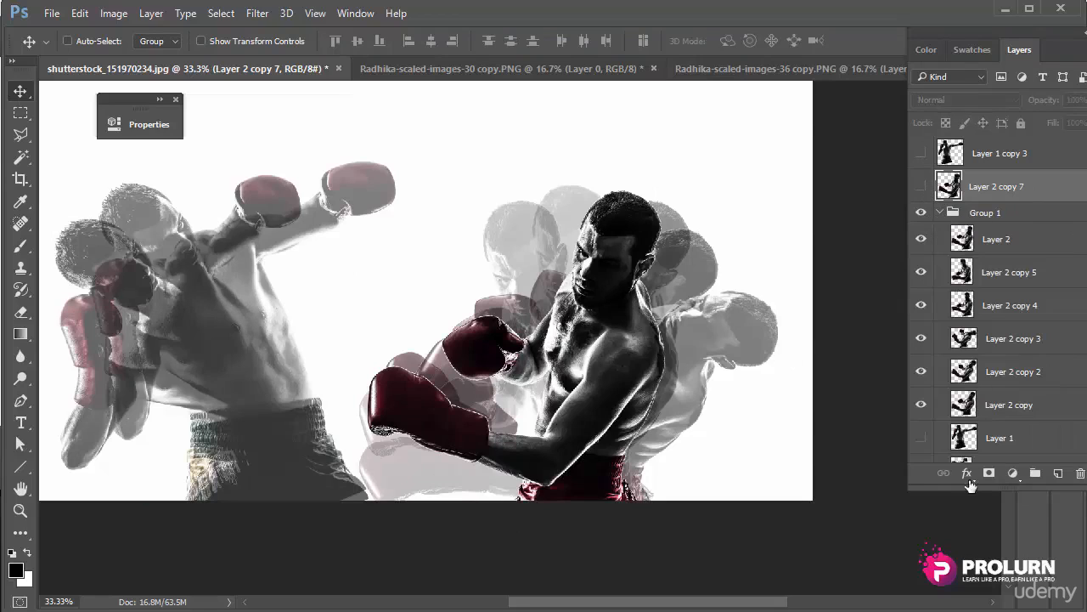
Step: Show Layer 2 copy and Layer 1 in the group, then switch to the saree photo
{"action": "left_click", "coordinate": [922, 405]}
{"action": "left_click", "coordinate": [922, 439]}
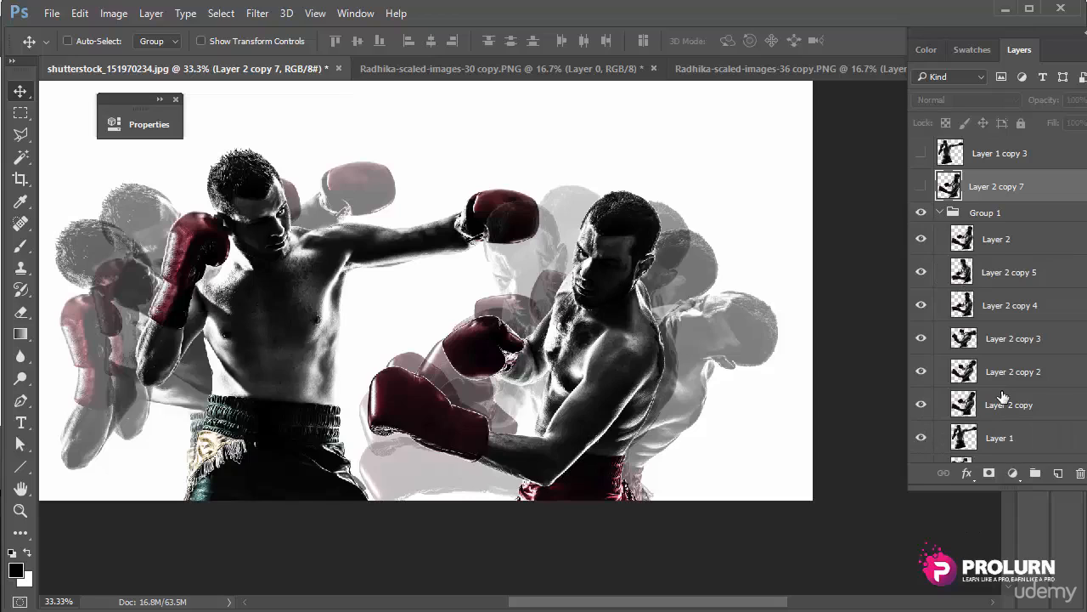
{"action": "scroll", "coordinate": [1000, 399], "scroll_direction": "down", "scroll_amount": 2}
{"action": "scroll", "coordinate": [929, 437], "scroll_direction": "down", "scroll_amount": 2}
{"action": "scroll", "coordinate": [964, 400], "scroll_direction": "up", "scroll_amount": 4}
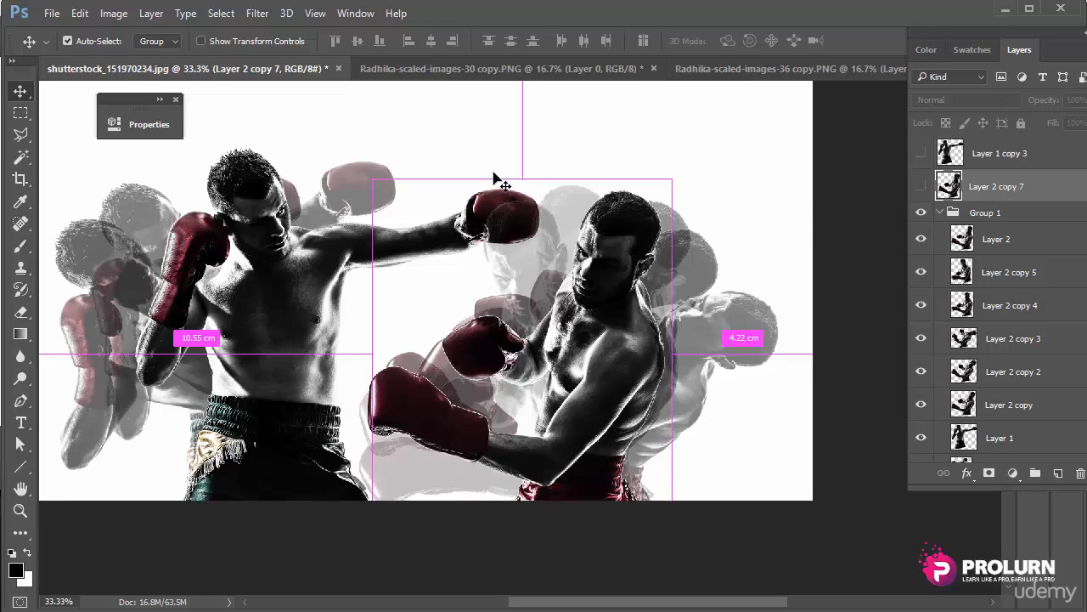
{"action": "key", "text": "ctrl+Tab"}
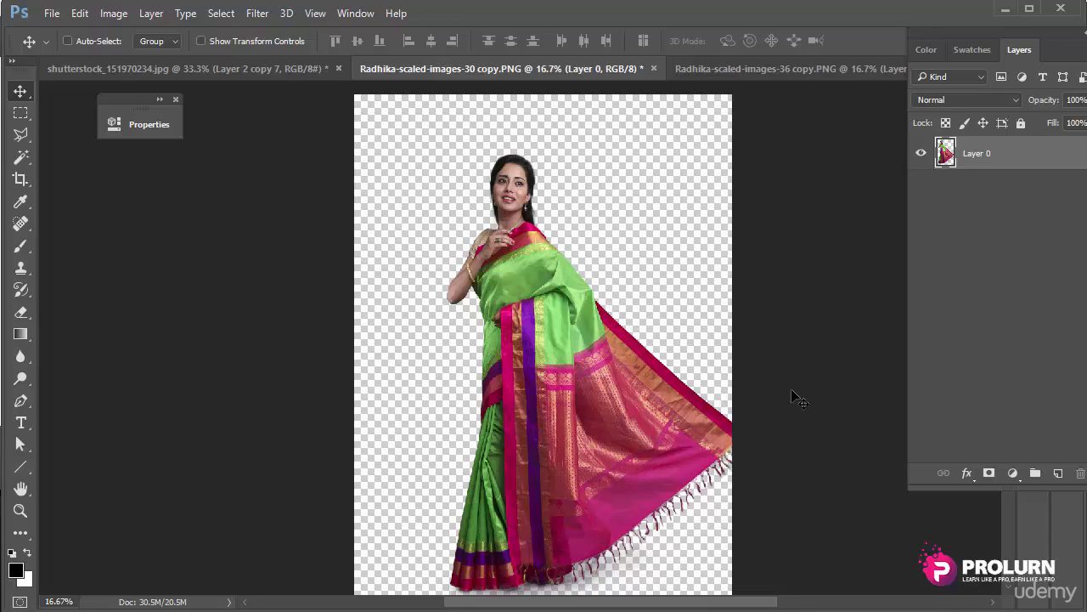
Step: Start Puppet Warp on the saree figure and pin the saree's lower area
{"action": "left_click", "coordinate": [80, 12]}
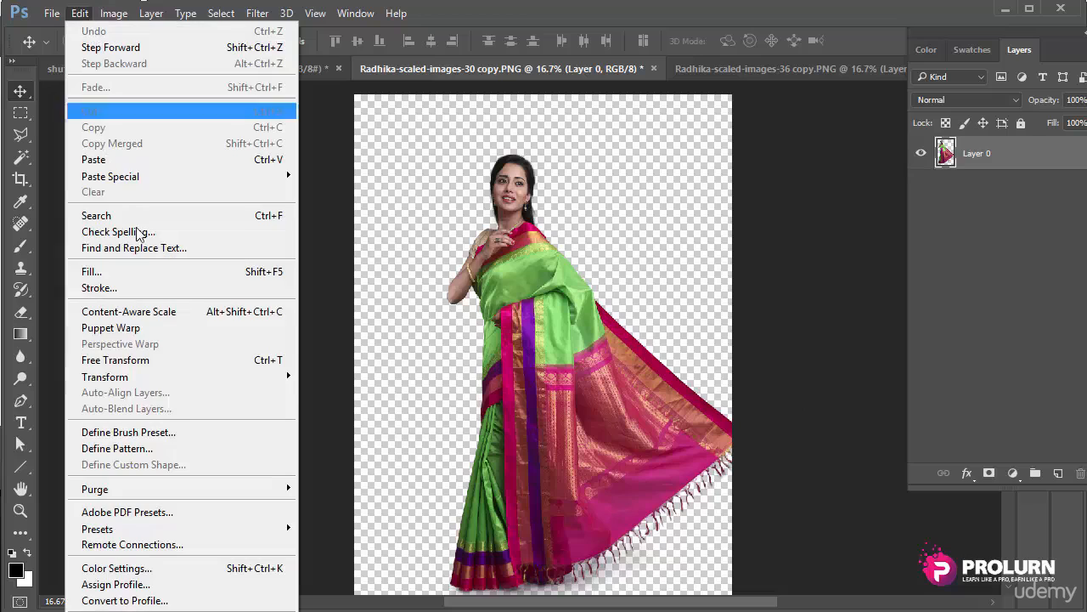
{"action": "left_click", "coordinate": [115, 327]}
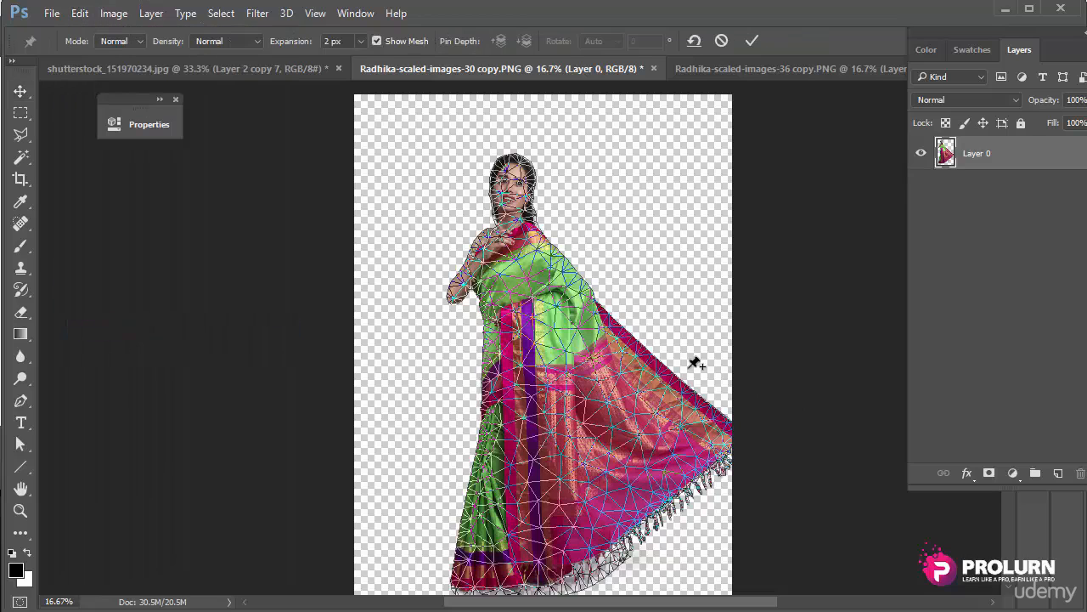
{"action": "left_click", "coordinate": [542, 515]}
{"action": "left_click", "coordinate": [517, 482]}
{"action": "left_click", "coordinate": [484, 546]}
{"action": "left_click", "coordinate": [527, 528]}
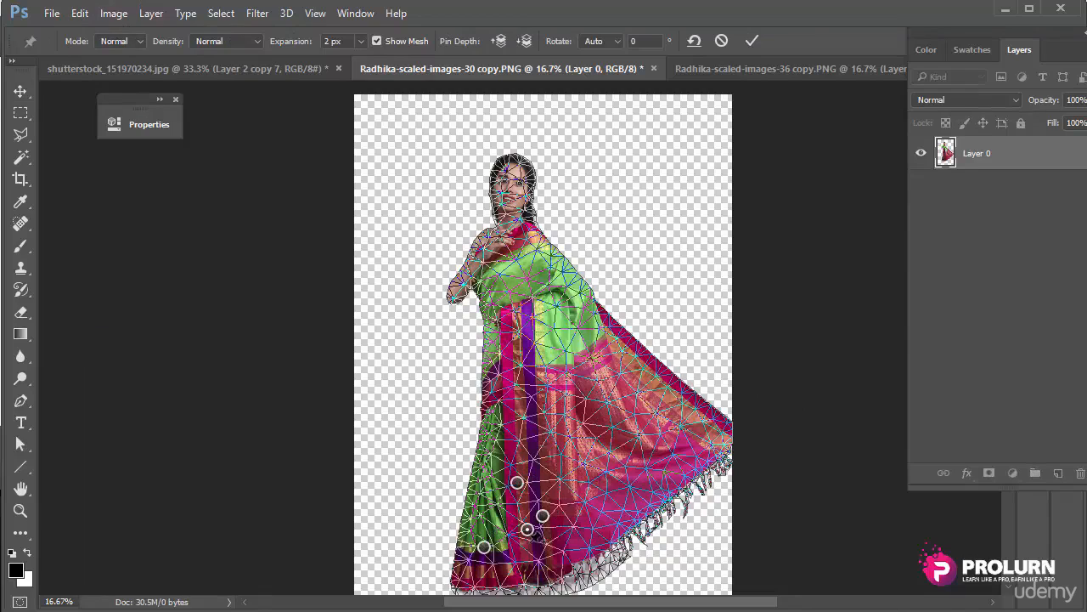
{"action": "left_click", "coordinate": [531, 552]}
{"action": "left_click", "coordinate": [585, 544]}
{"action": "left_click", "coordinate": [622, 514]}
{"action": "left_click", "coordinate": [562, 487]}
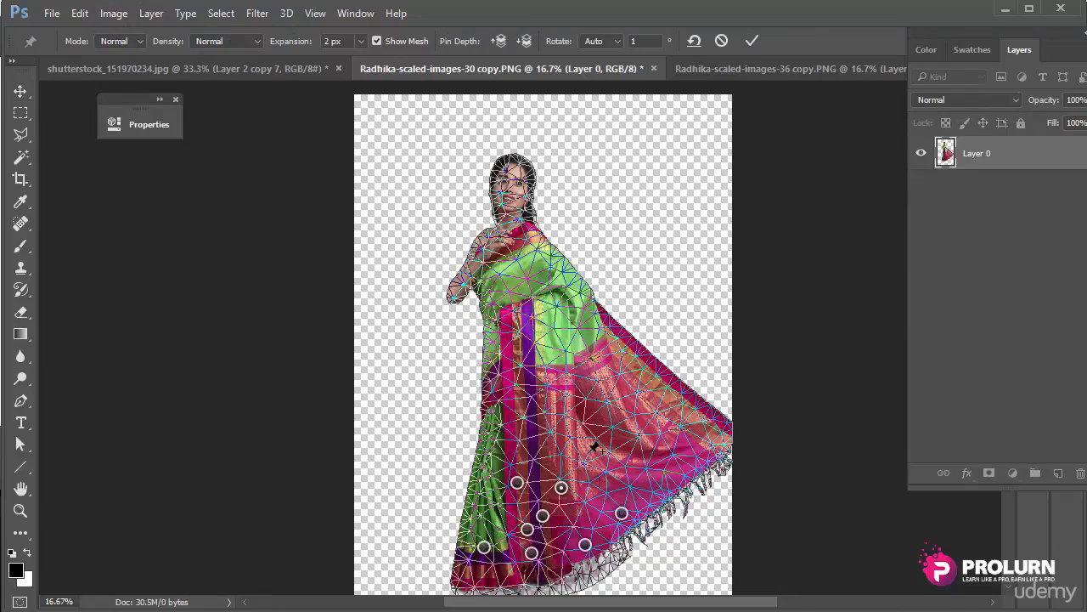
{"action": "left_click", "coordinate": [591, 454]}
Step: Anchor the saree's middle, left and drape areas with more pins
{"action": "left_click", "coordinate": [585, 517]}
{"action": "left_click", "coordinate": [561, 433]}
{"action": "left_click", "coordinate": [496, 440]}
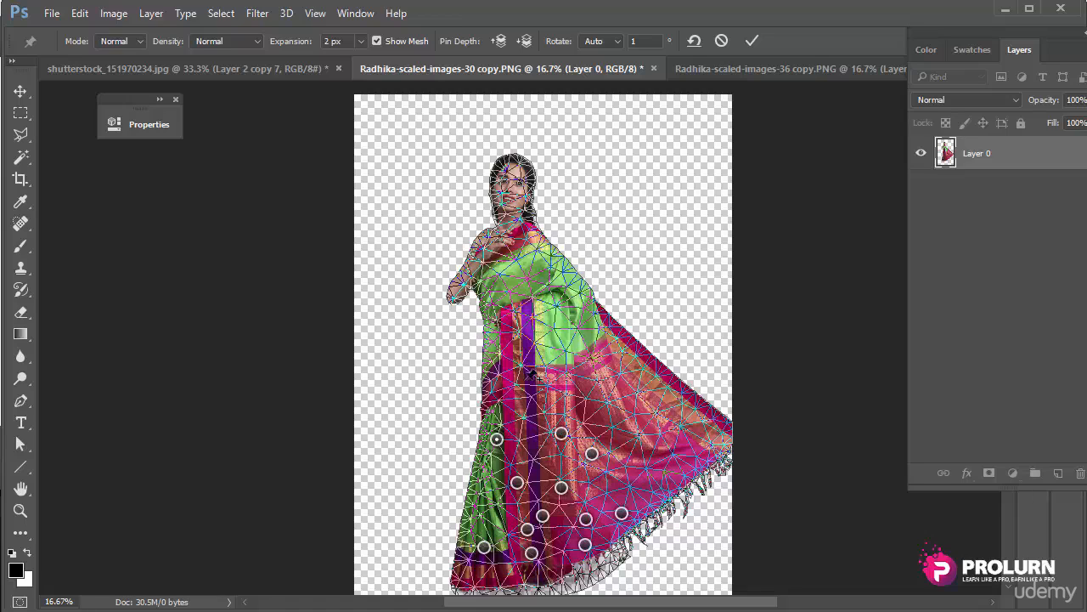
{"action": "left_click", "coordinate": [517, 376]}
{"action": "left_click", "coordinate": [576, 406]}
{"action": "left_click", "coordinate": [615, 470]}
{"action": "left_click", "coordinate": [524, 340]}
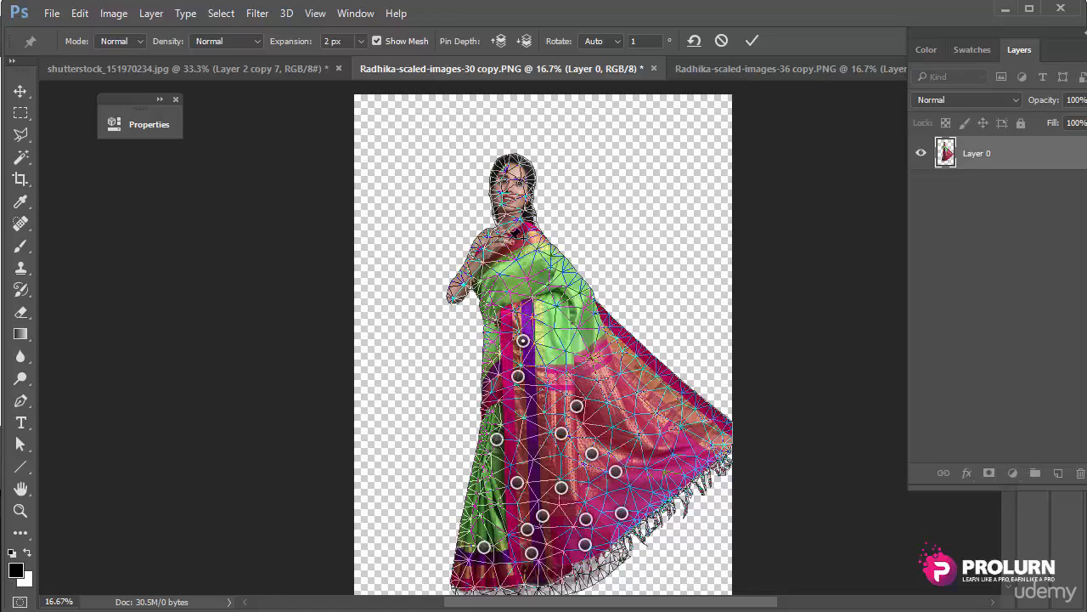
Step: Tilt the head right, nudge the raised arm, and reshape the drape outward and lower
{"action": "left_click_drag", "start_coordinate": [516, 175], "coordinate": [524, 175]}
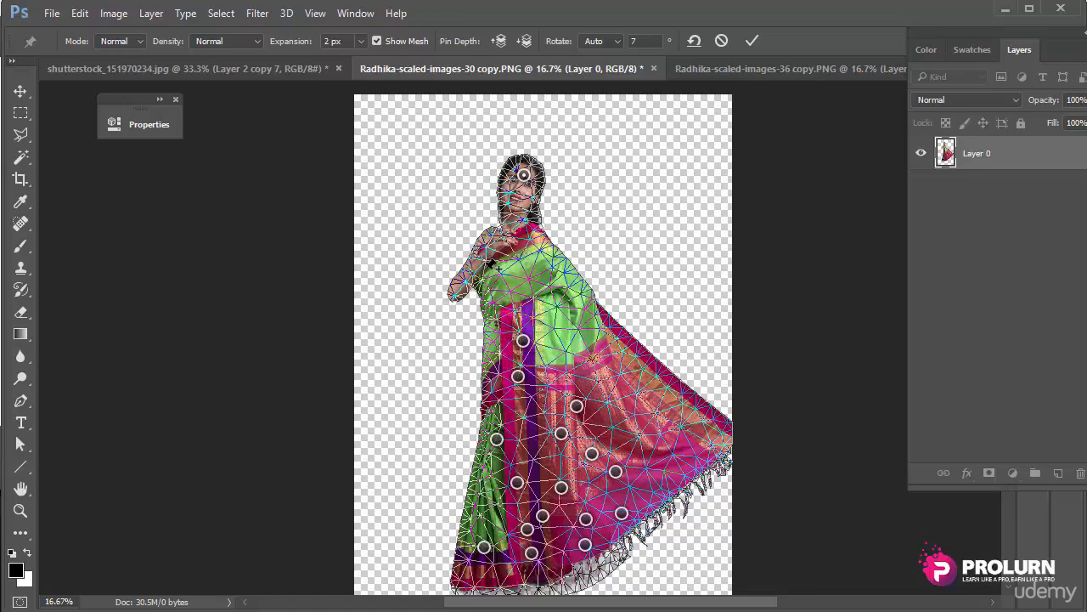
{"action": "left_click_drag", "start_coordinate": [484, 275], "coordinate": [481, 272]}
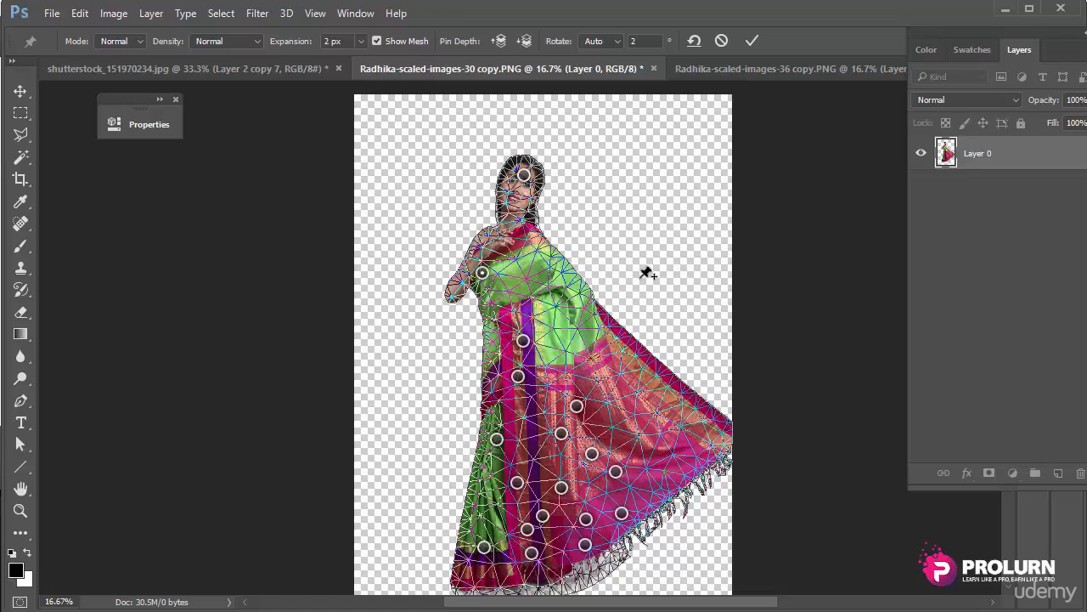
{"action": "left_click", "coordinate": [643, 376]}
{"action": "left_click_drag", "start_coordinate": [643, 376], "coordinate": [634, 393]}
{"action": "left_click_drag", "start_coordinate": [704, 413], "coordinate": [657, 399]}
{"action": "left_click_drag", "start_coordinate": [634, 350], "coordinate": [617, 357]}
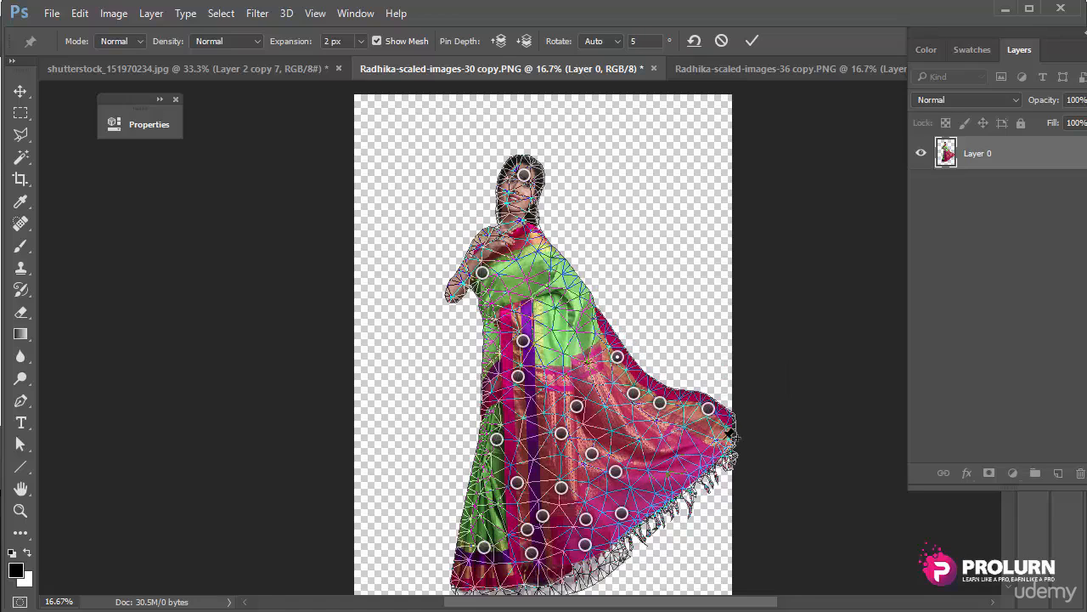
{"action": "left_click_drag", "start_coordinate": [729, 435], "coordinate": [742, 434]}
{"action": "left_click_drag", "start_coordinate": [661, 405], "coordinate": [658, 396]}
{"action": "left_click_drag", "start_coordinate": [677, 478], "coordinate": [674, 491]}
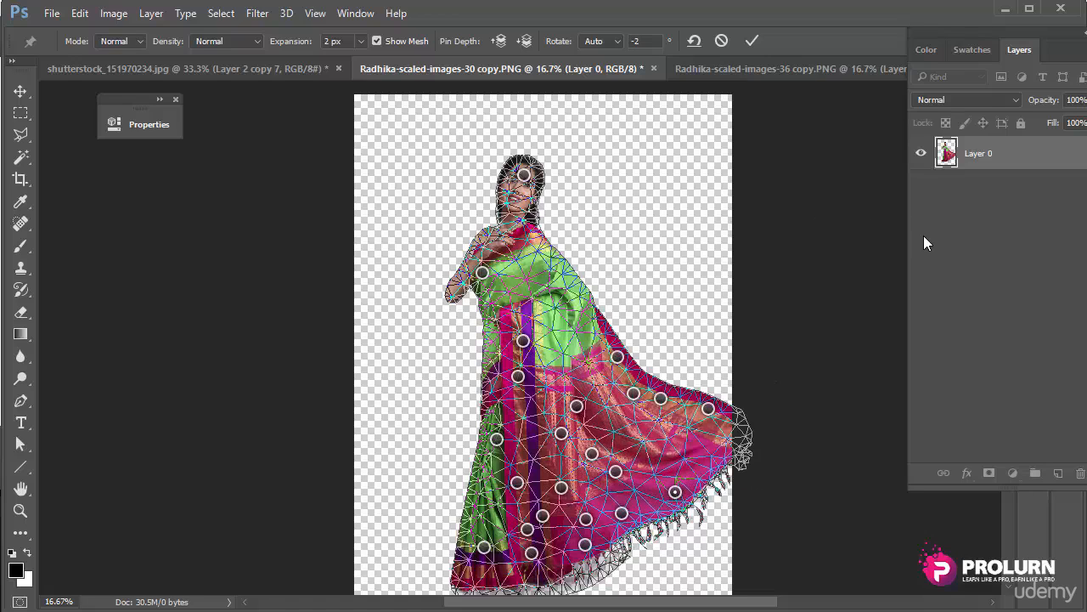
Step: Commit the warp and undo/redo to compare it with the original at several zooms
{"action": "key", "text": "Return"}
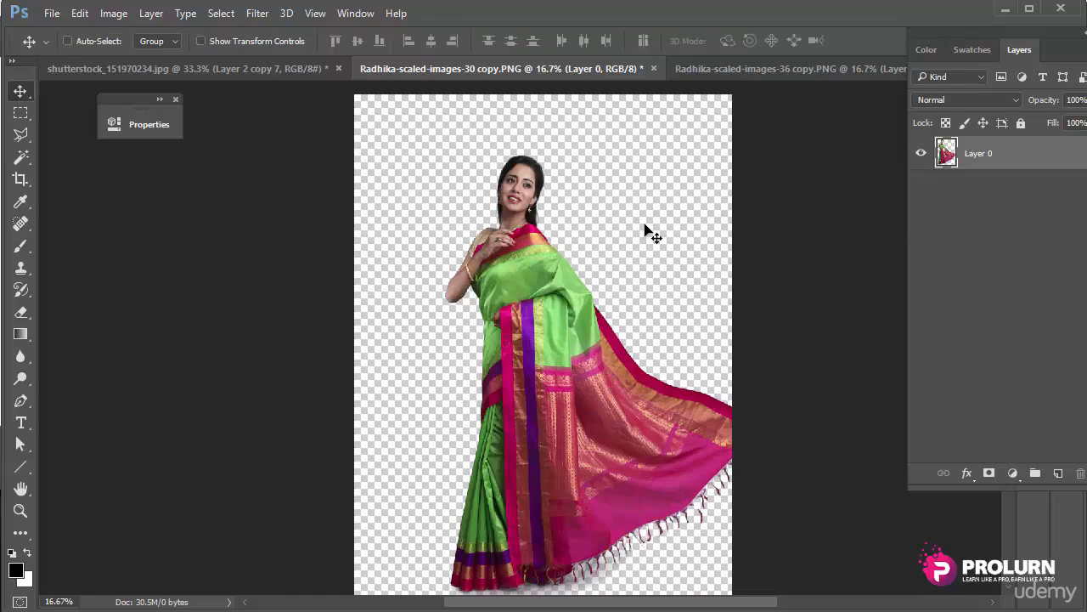
{"action": "key", "text": "ctrl+z"}
{"action": "key", "text": "ctrl+z"}
{"action": "left_click", "coordinate": [561, 251], "text": "ctrl"}
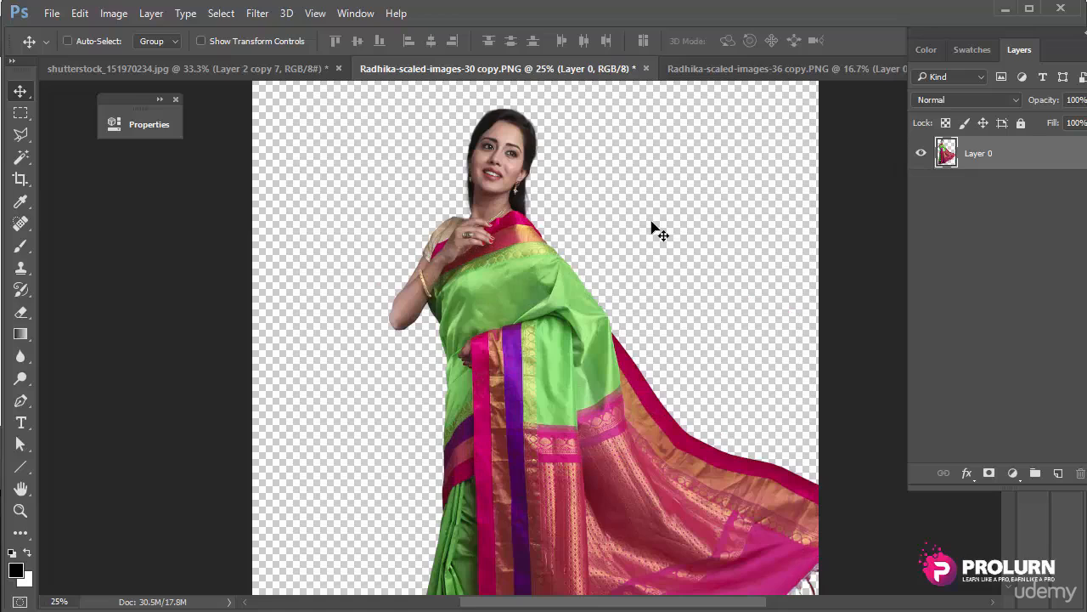
{"action": "key", "text": "ctrl+z"}
{"action": "key", "text": "ctrl+z"}
{"action": "key", "text": "ctrl+minus"}
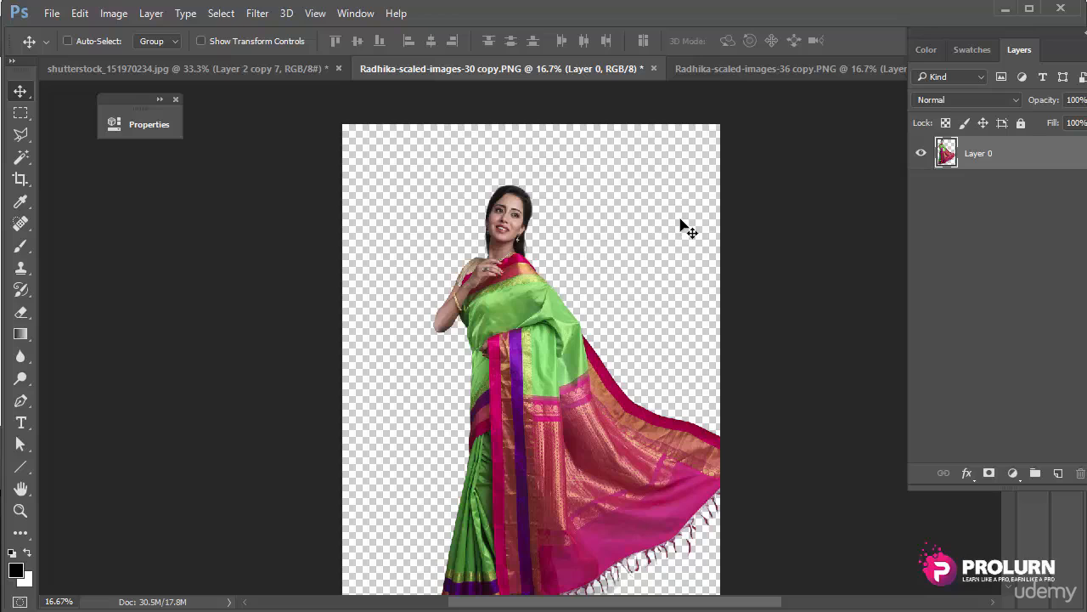
{"action": "left_click_drag", "start_coordinate": [621, 260], "coordinate": [615, 205]}
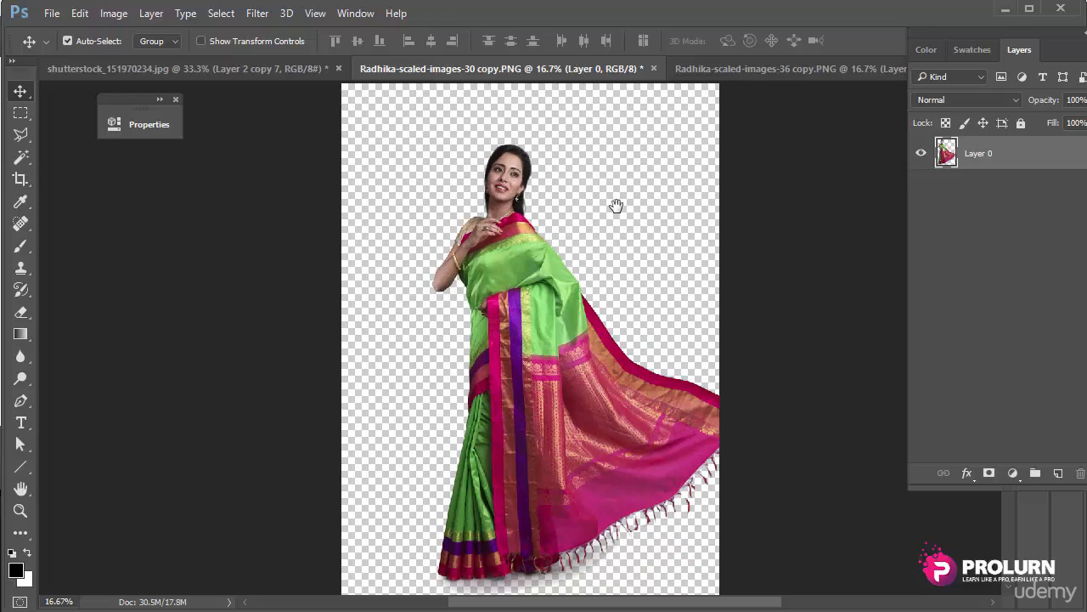
{"action": "key", "text": "ctrl+z"}
{"action": "key", "text": "ctrl+z"}
{"action": "key", "text": "ctrl+z"}
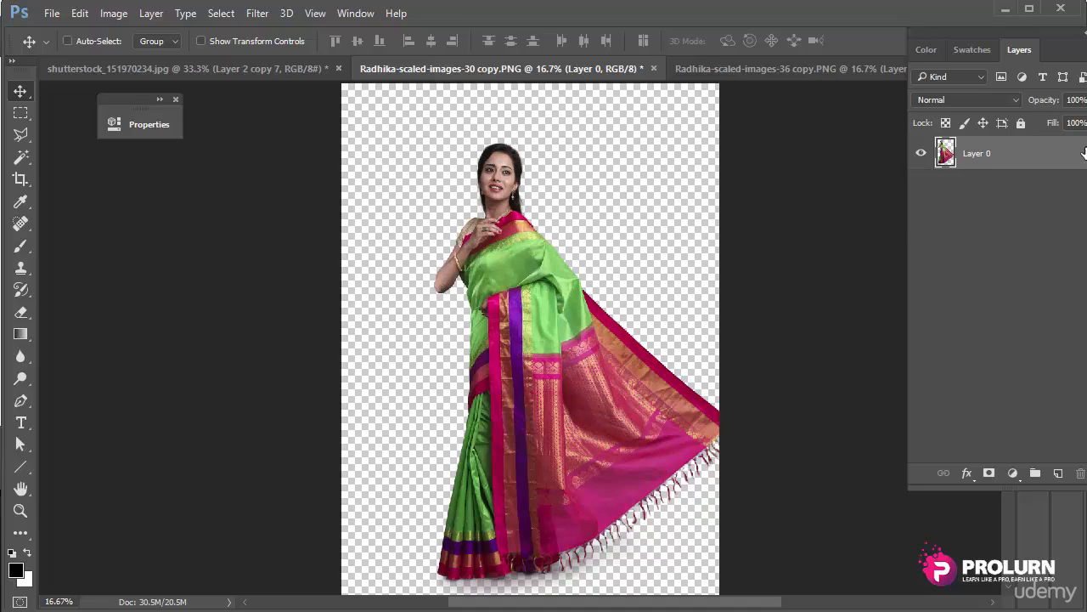
Step: Convert Layer 0 to a smart object and start Puppet Warp on it
{"action": "right_click", "coordinate": [991, 156]}
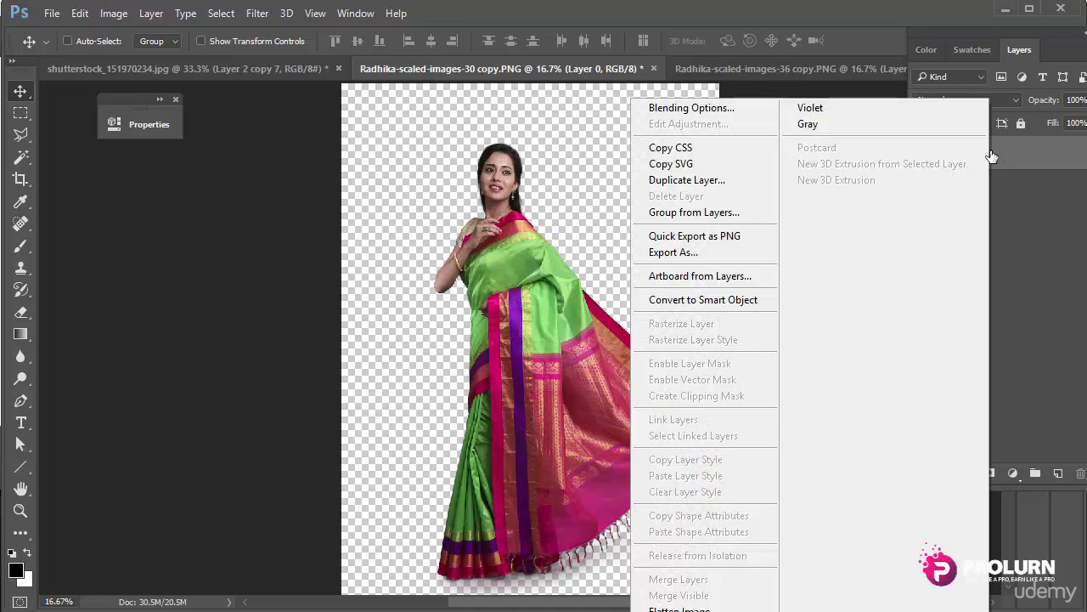
{"action": "left_click", "coordinate": [699, 299]}
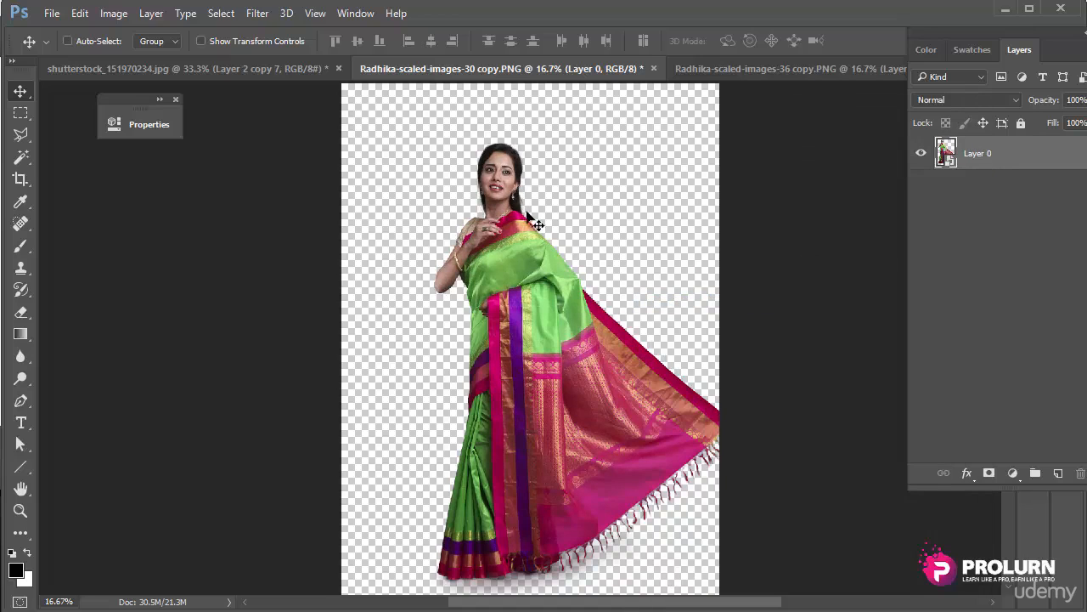
{"action": "left_click", "coordinate": [81, 14]}
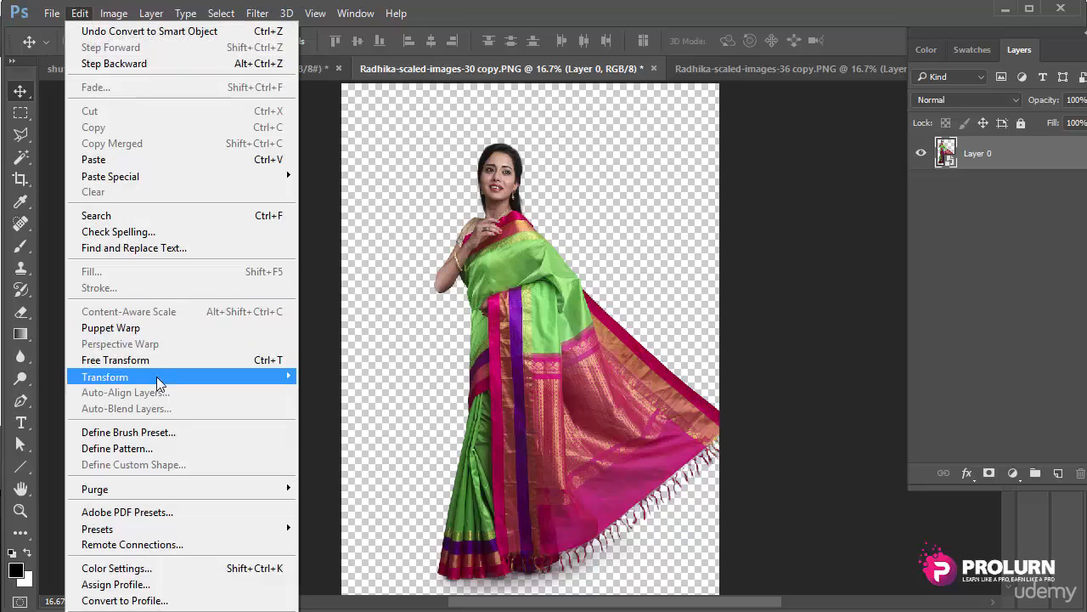
{"action": "left_click", "coordinate": [136, 325]}
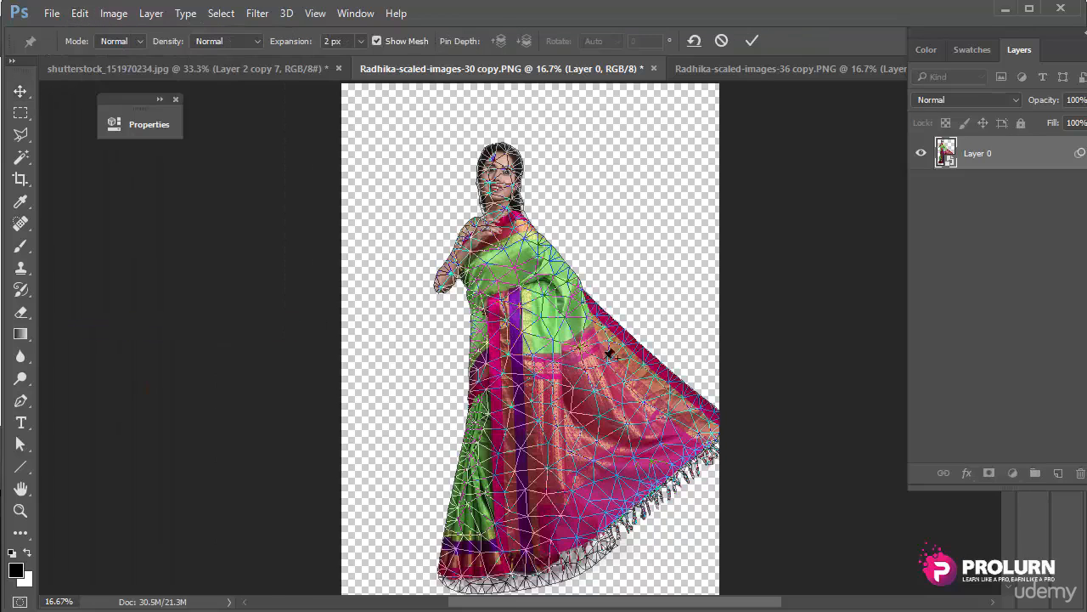
Step: Pin the saree across its right, left and lower areas, dismissing the pin-too-close warning
{"action": "left_click", "coordinate": [569, 404]}
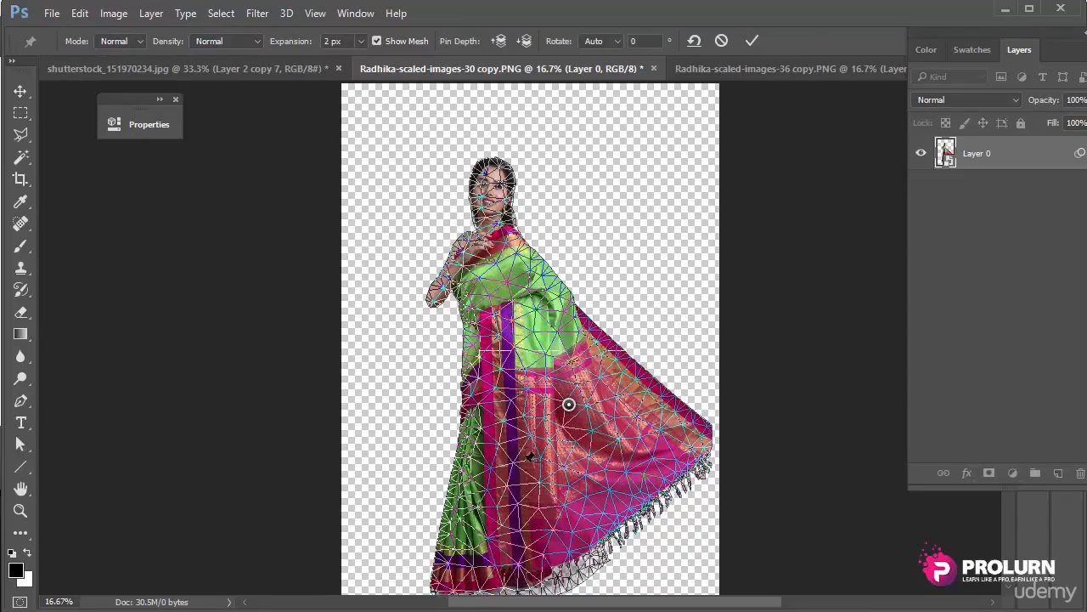
{"action": "left_click", "coordinate": [480, 513]}
{"action": "left_click", "coordinate": [482, 397]}
{"action": "left_click", "coordinate": [520, 518]}
{"action": "left_click", "coordinate": [531, 456]}
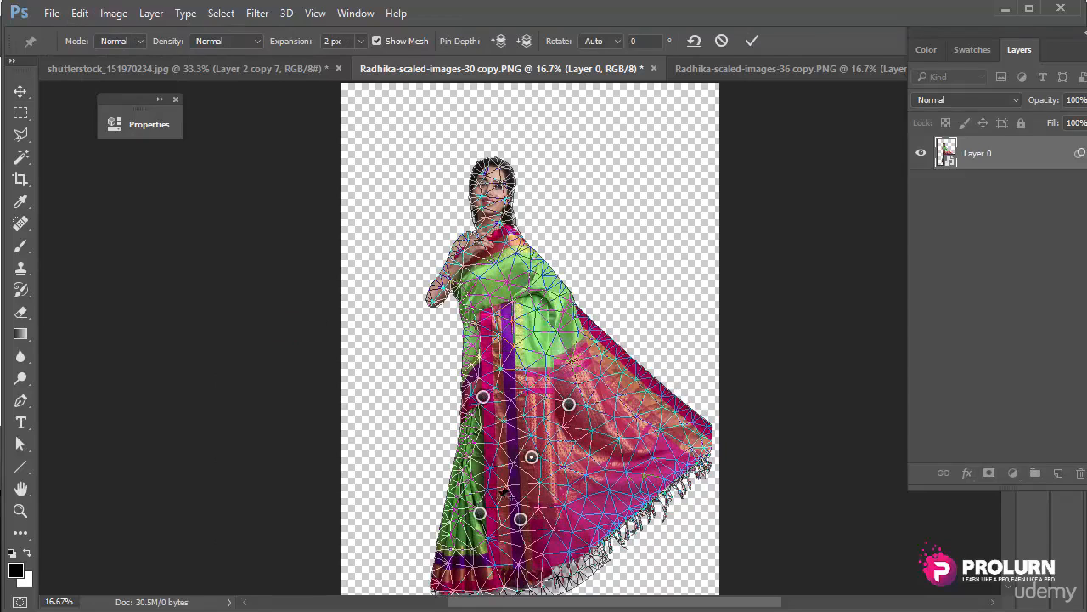
{"action": "left_click", "coordinate": [468, 544]}
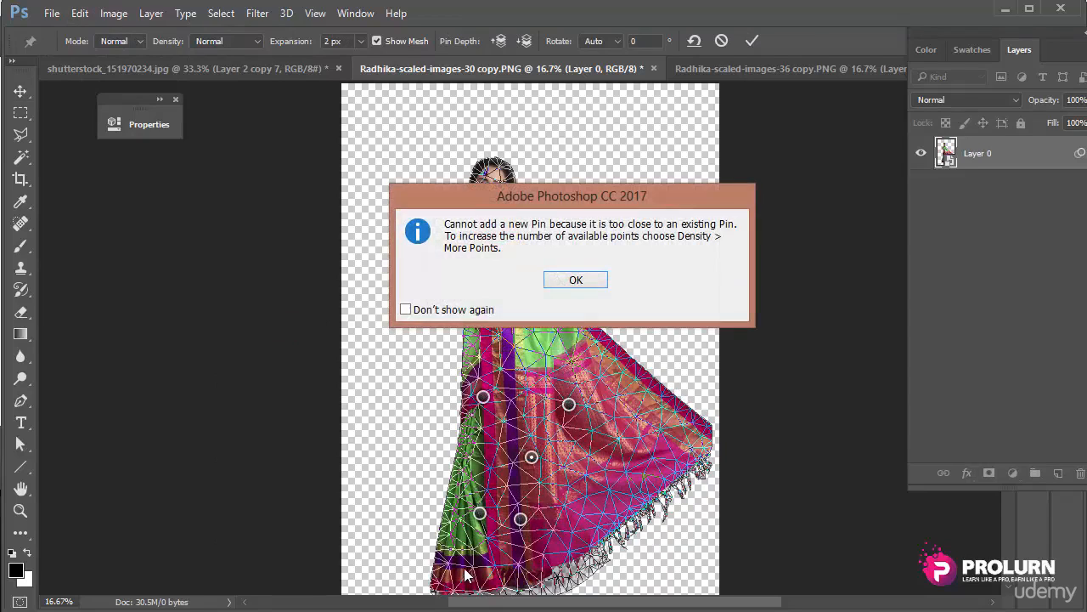
{"action": "left_click", "coordinate": [595, 280]}
{"action": "left_click", "coordinate": [485, 460]}
{"action": "left_click", "coordinate": [625, 508]}
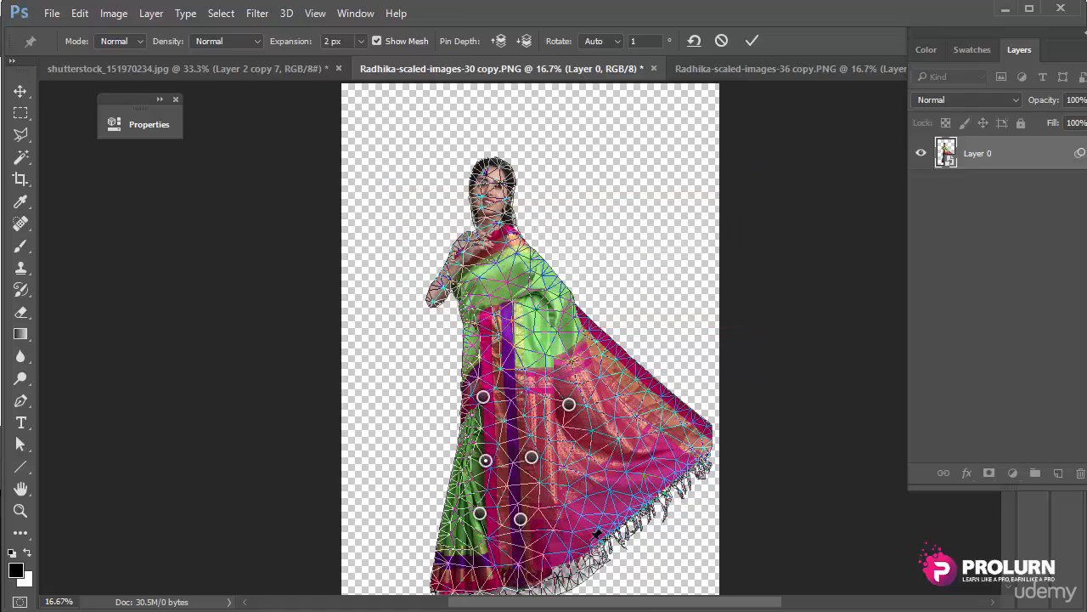
{"action": "left_click", "coordinate": [464, 572]}
{"action": "left_click", "coordinate": [459, 484]}
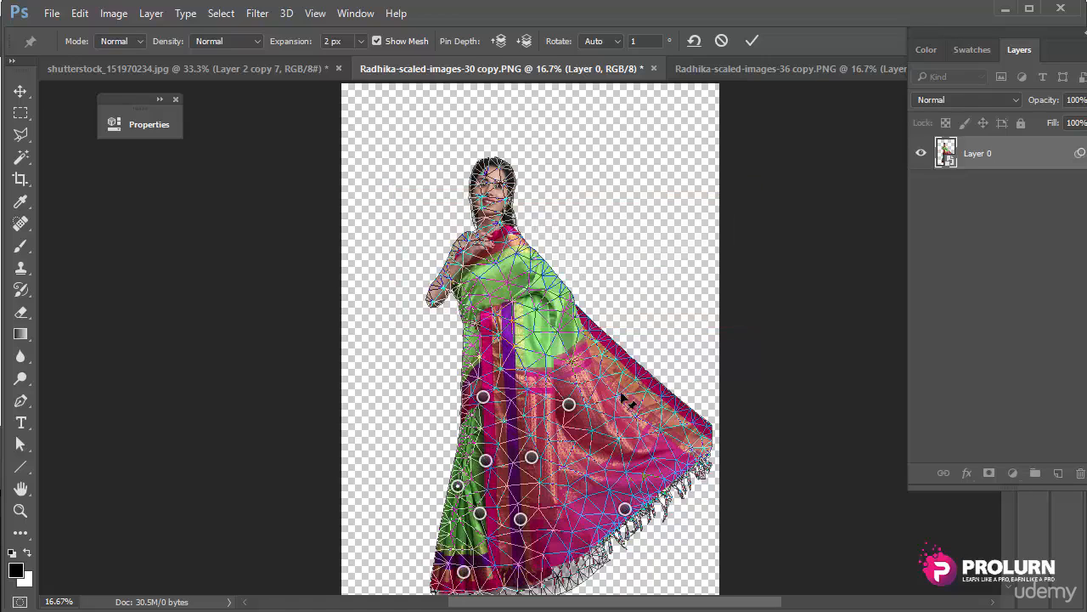
Step: Pull the drape outward, straighten the chest, and commit the warp as a smart filter
{"action": "mouse_move", "coordinate": [629, 402]}
{"action": "left_mouse_down"}
{"action": "mouse_move", "coordinate": [621, 396]}
{"action": "mouse_move", "coordinate": [613, 411]}
{"action": "left_mouse_up"}
{"action": "left_click_drag", "start_coordinate": [602, 345], "coordinate": [574, 355]}
{"action": "mouse_move", "coordinate": [535, 277]}
{"action": "left_mouse_down"}
{"action": "mouse_move", "coordinate": [527, 251]}
{"action": "mouse_move", "coordinate": [528, 270]}
{"action": "left_mouse_up"}
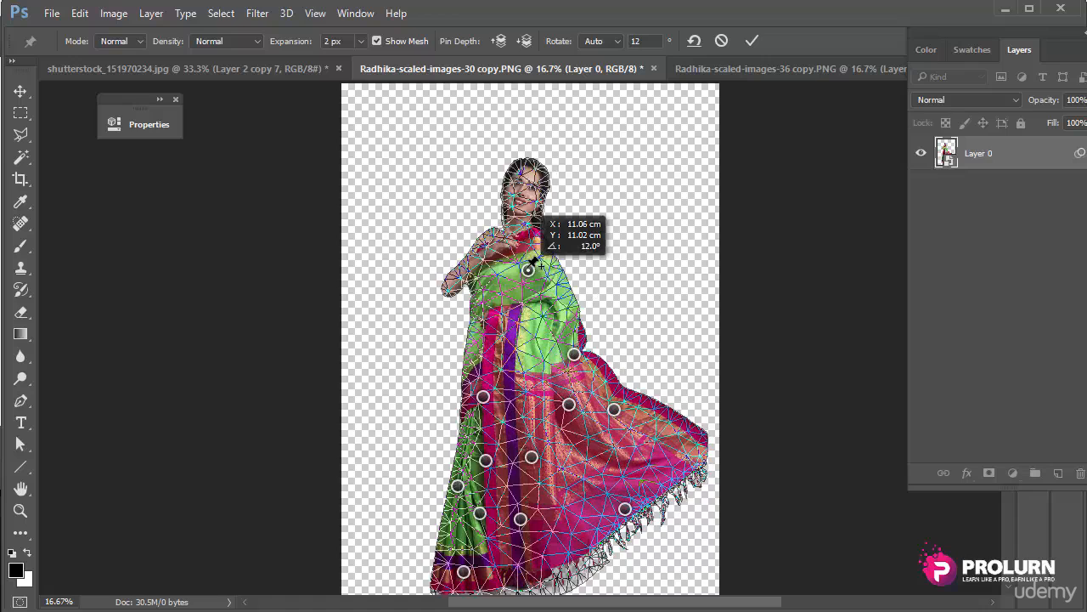
{"action": "left_click_drag", "start_coordinate": [622, 448], "coordinate": [629, 455]}
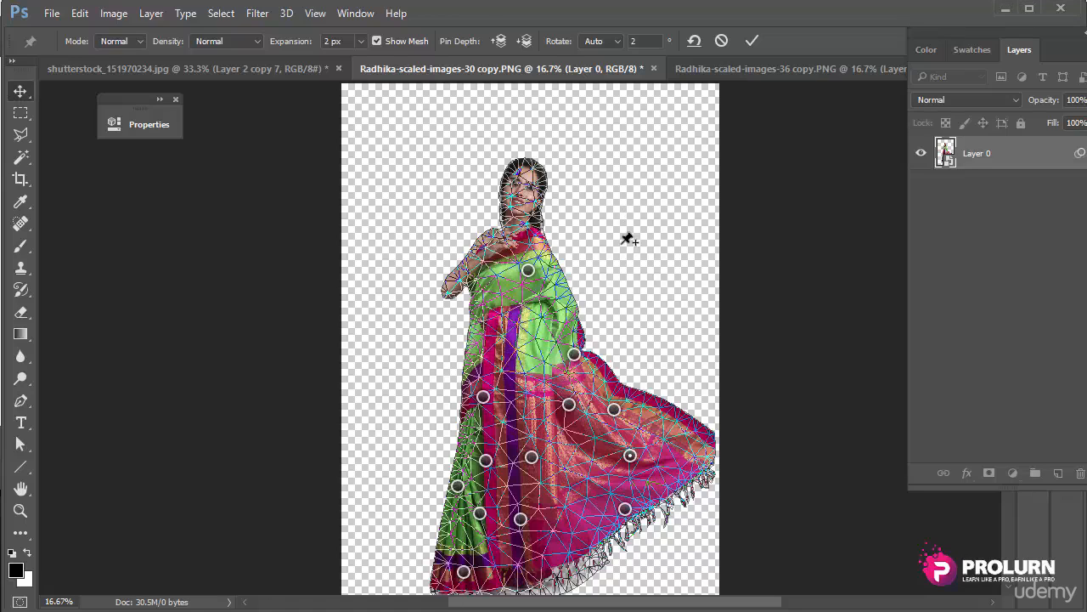
{"action": "key", "text": "Return"}
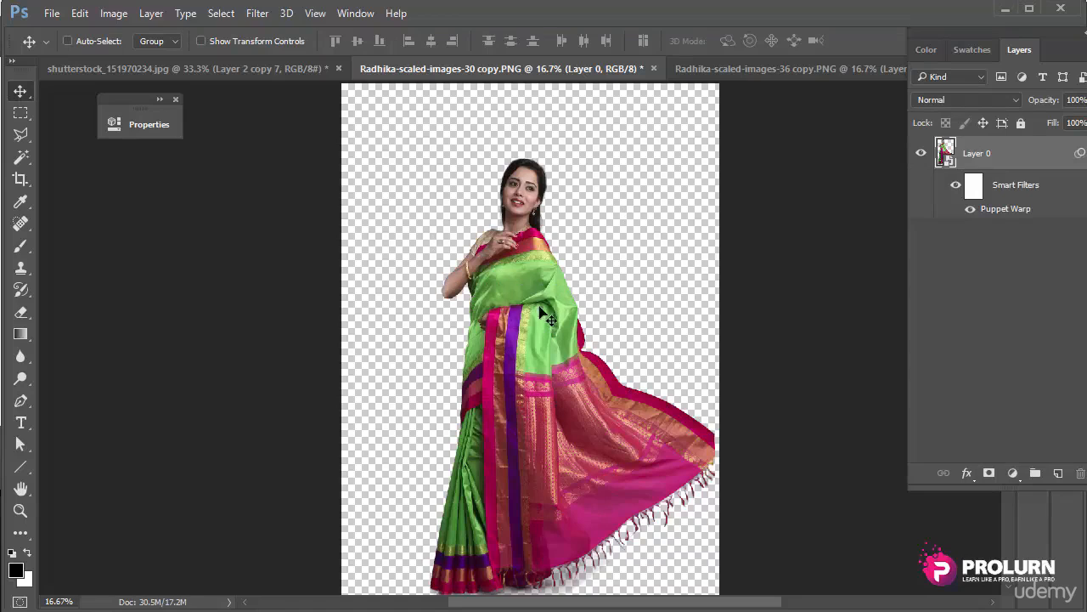
Step: Move the figure up, reopen the Puppet Warp filter, bend the head left and spread the drape
{"action": "left_click_drag", "start_coordinate": [536, 316], "coordinate": [585, 284]}
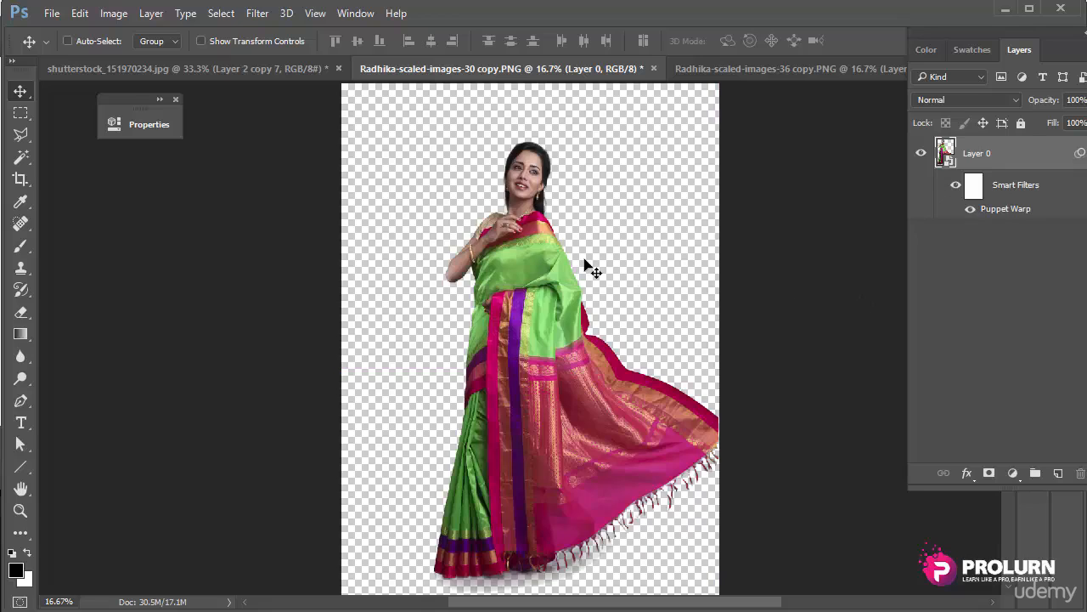
{"action": "double_click", "coordinate": [994, 210]}
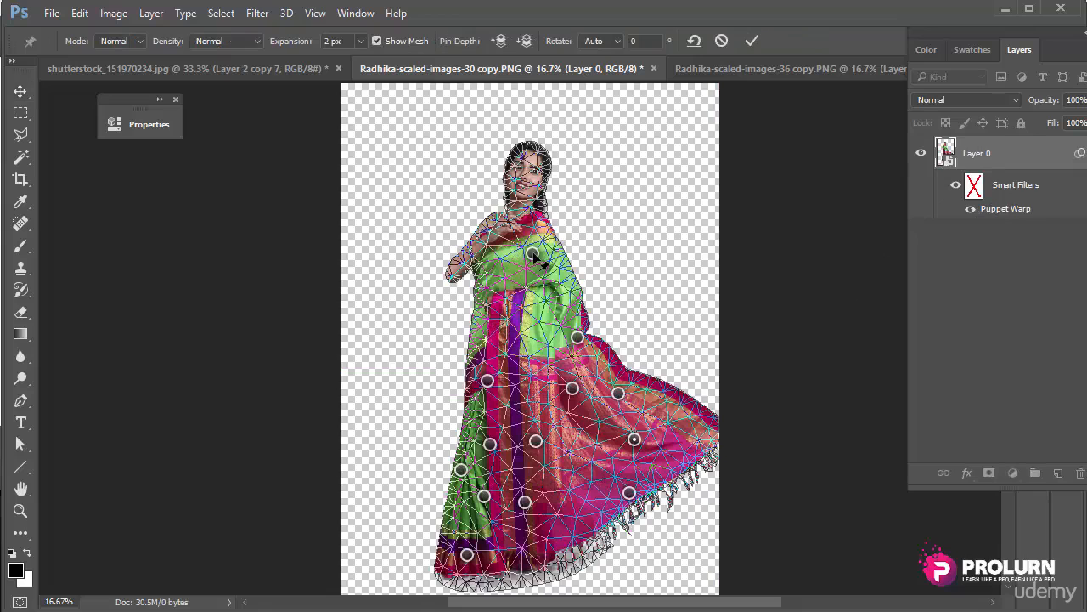
{"action": "left_click_drag", "start_coordinate": [533, 257], "coordinate": [520, 257]}
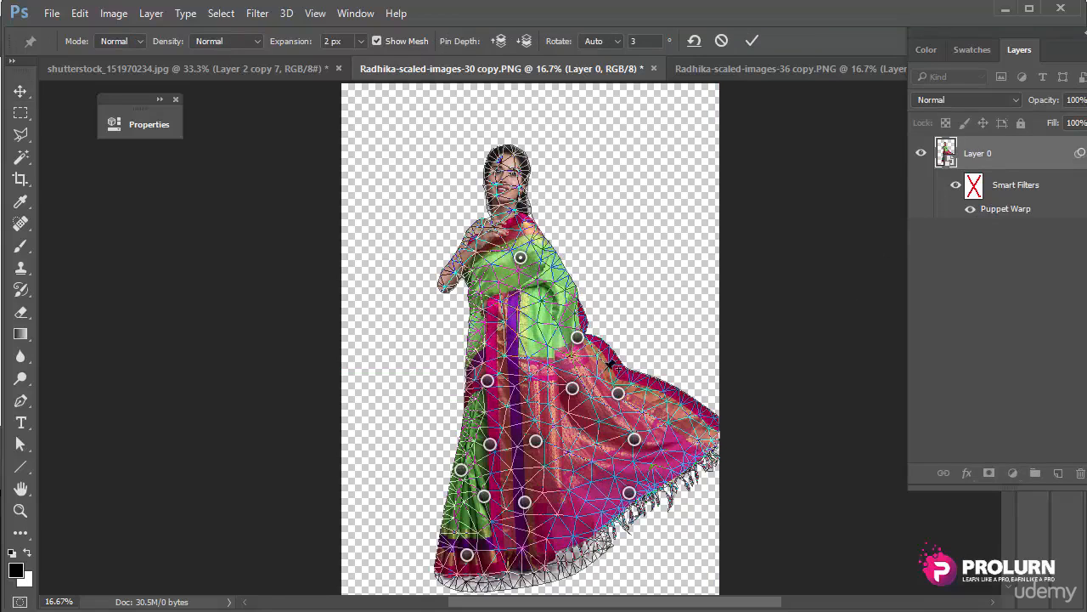
{"action": "left_click_drag", "start_coordinate": [635, 438], "coordinate": [646, 445]}
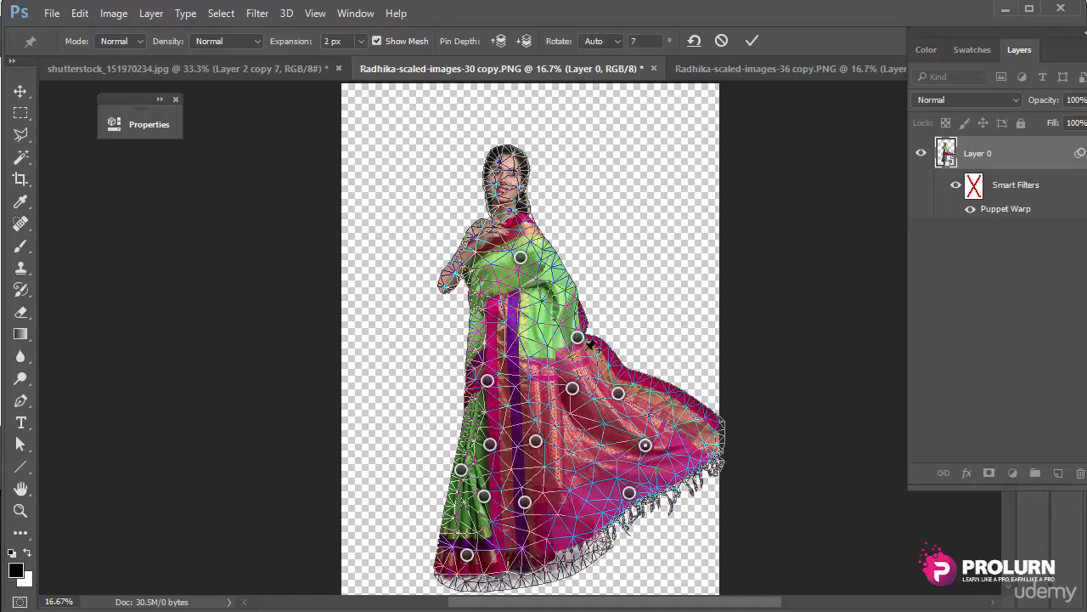
{"action": "left_click_drag", "start_coordinate": [578, 337], "coordinate": [584, 343]}
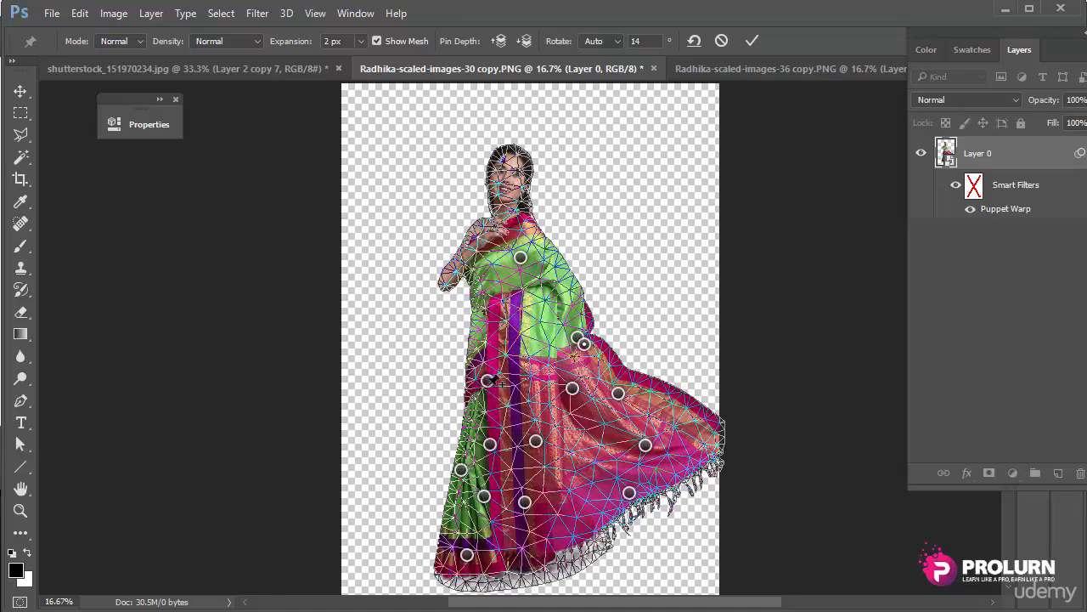
Step: Reshape the left part of the drape and commit the warp
{"action": "left_click", "coordinate": [499, 383]}
{"action": "left_click", "coordinate": [574, 278]}
{"action": "left_click_drag", "start_coordinate": [488, 381], "coordinate": [494, 381]}
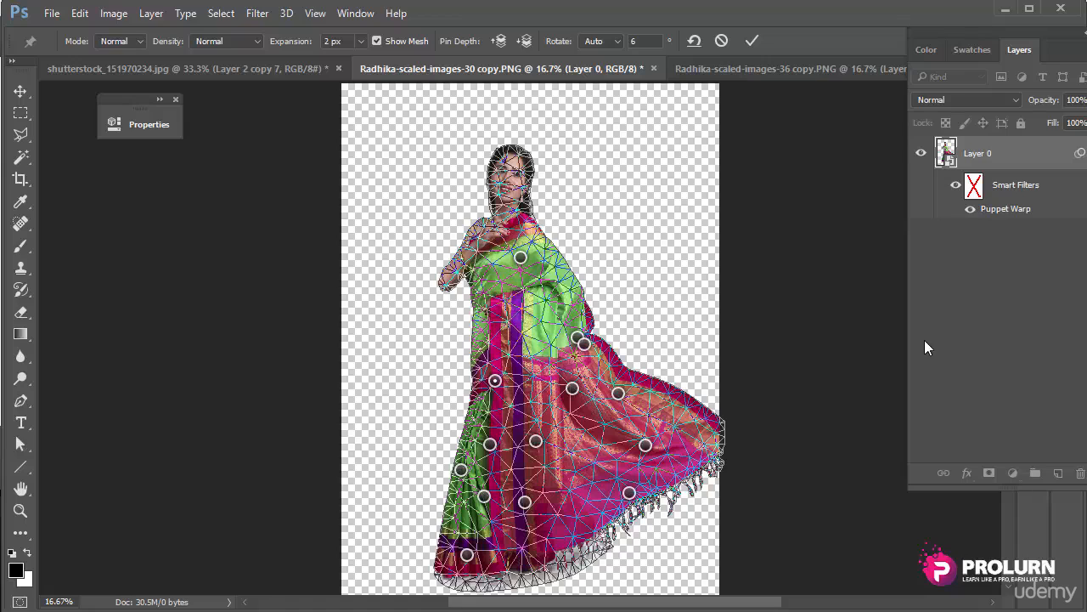
{"action": "key", "text": "Return"}
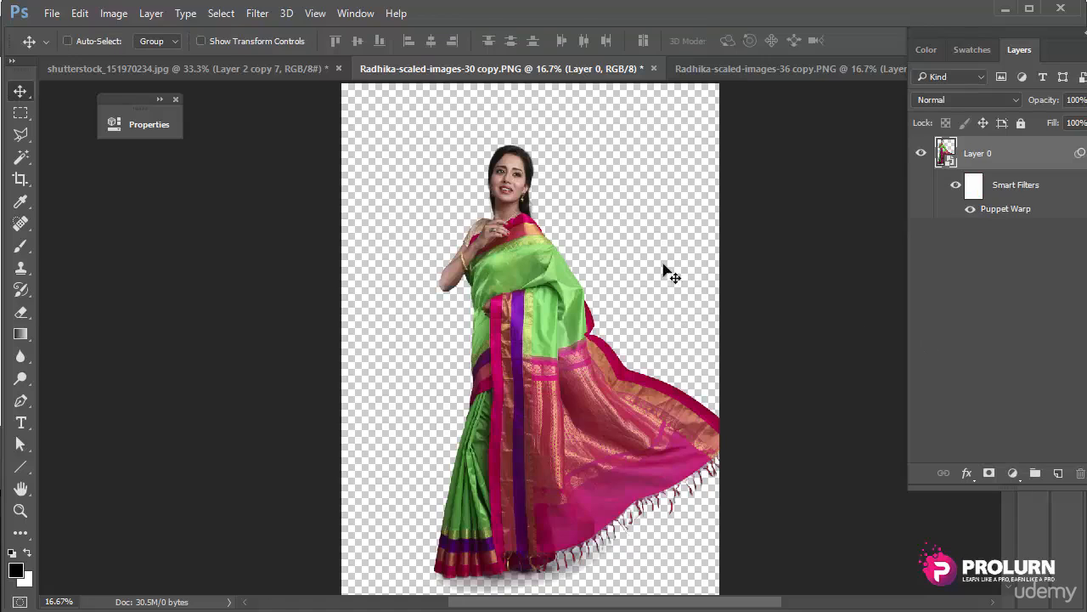
Step: Toggle the Puppet Warp filter to compare, reopen it for editing, and show its Mode list
{"action": "left_click", "coordinate": [958, 187]}
{"action": "left_click", "coordinate": [957, 187]}
{"action": "double_click", "coordinate": [1005, 209]}
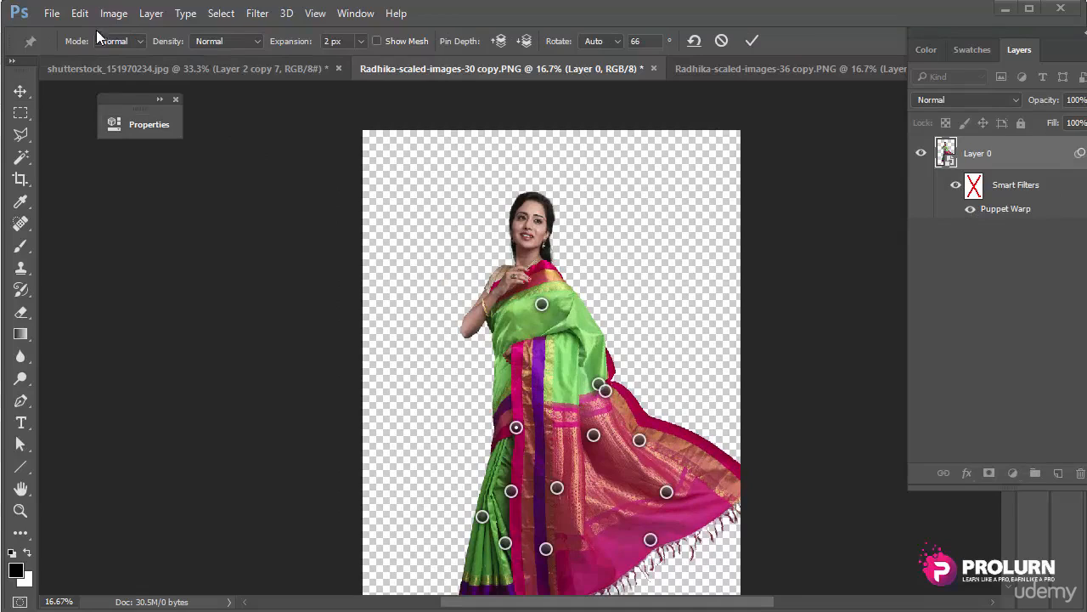
{"action": "left_click", "coordinate": [124, 46]}
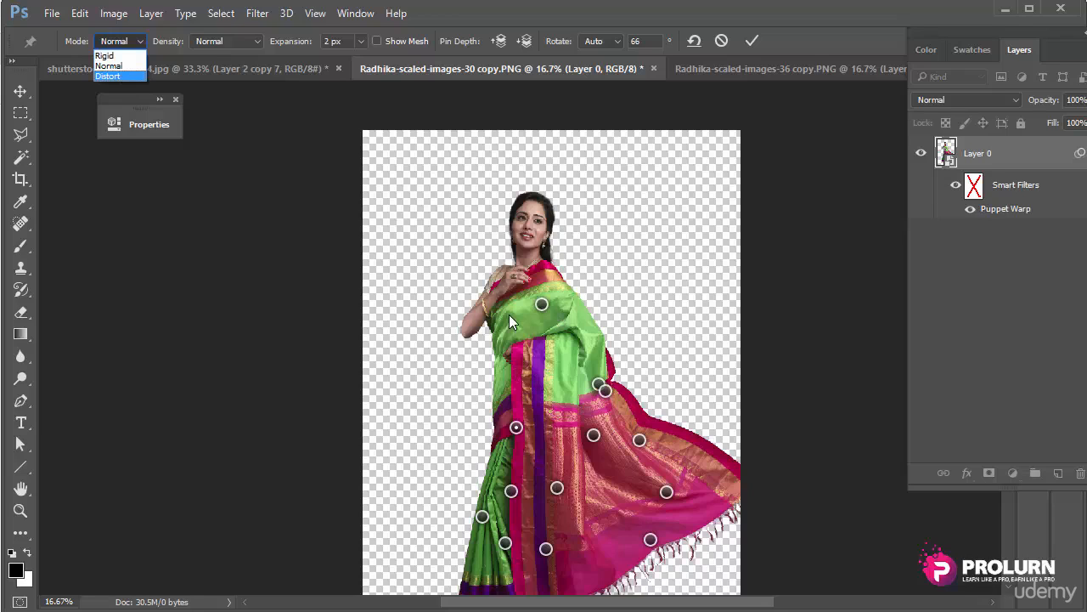
Step: Switch to Distort mode and drag pins to fan the pallu upward and twist the body
{"action": "left_click", "coordinate": [117, 77]}
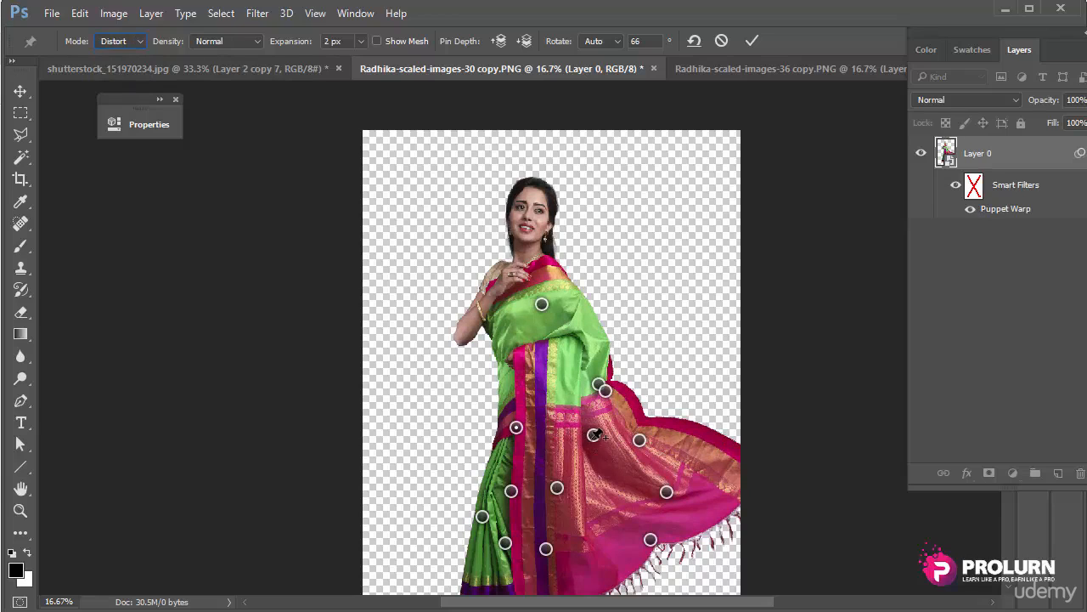
{"action": "left_click_drag", "start_coordinate": [593, 435], "coordinate": [707, 197]}
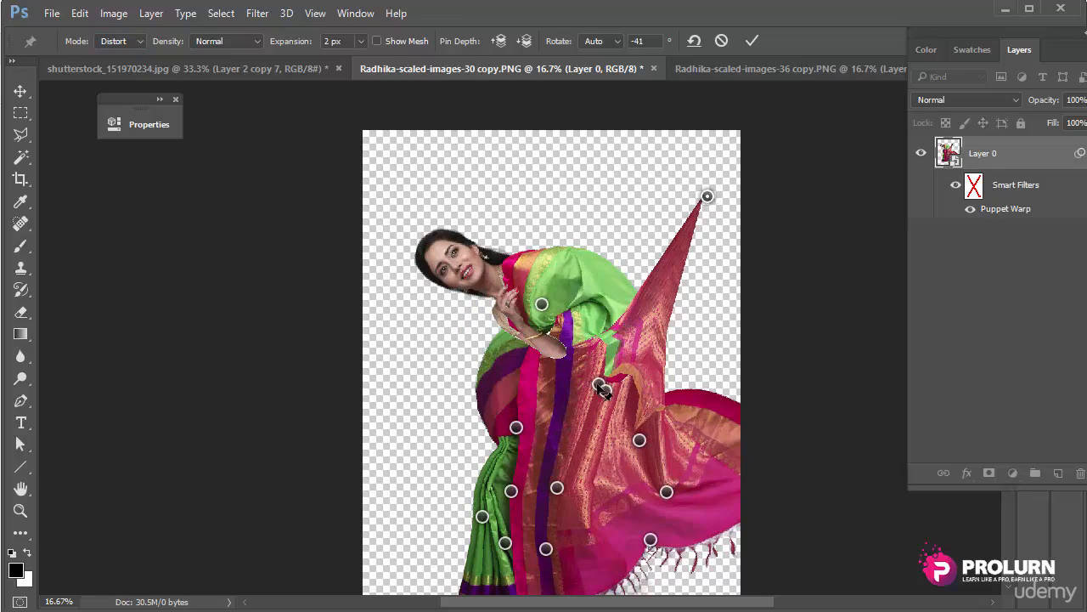
{"action": "left_click_drag", "start_coordinate": [602, 390], "coordinate": [578, 191]}
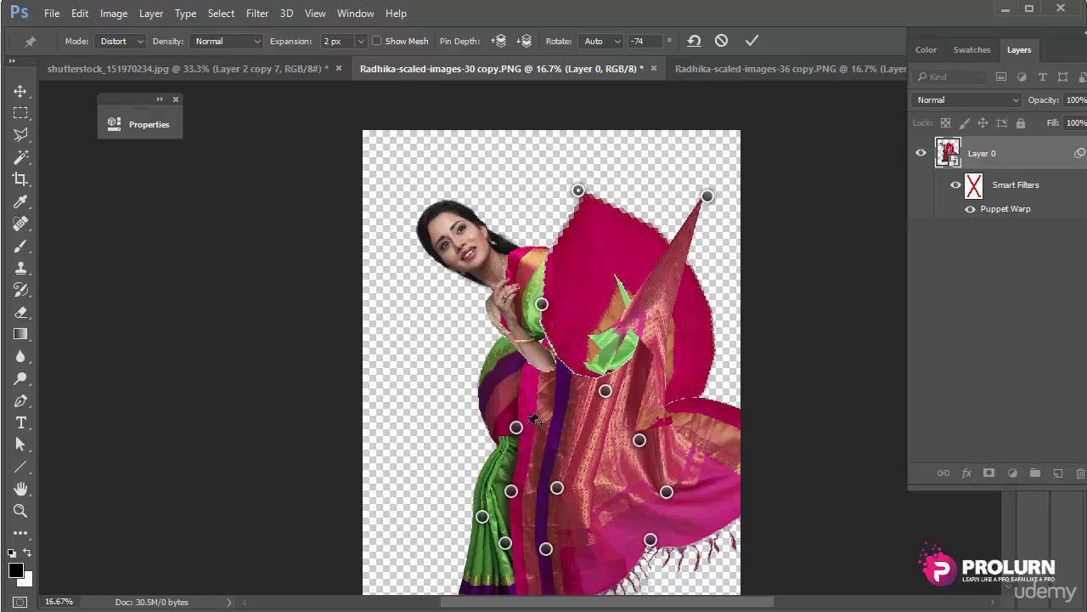
{"action": "left_click_drag", "start_coordinate": [516, 427], "coordinate": [529, 297]}
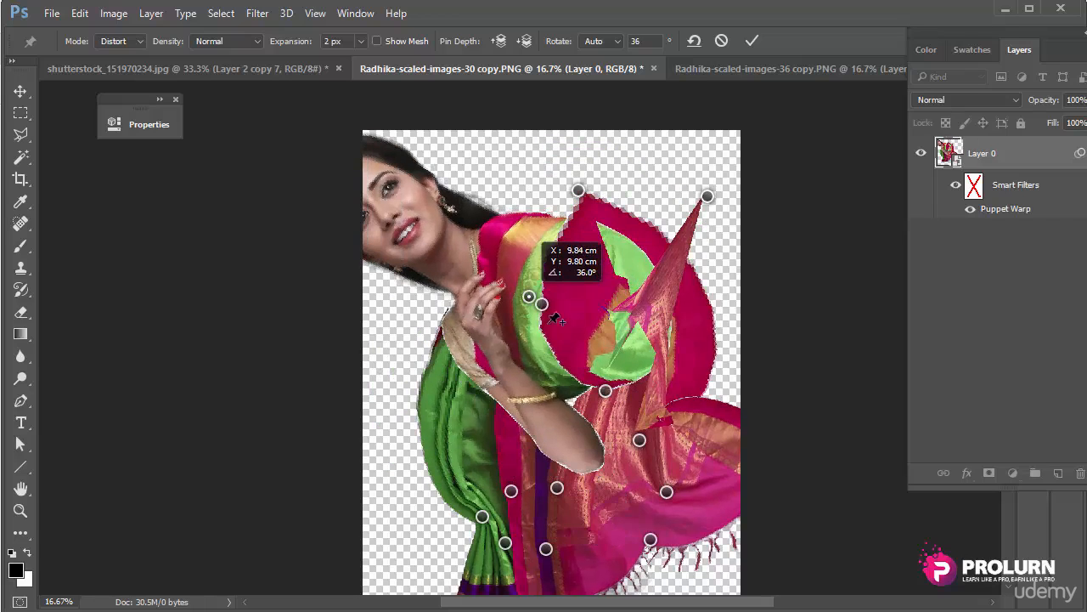
Step: Pull the saree down and sideways with more pins, then remove all pins to reset
{"action": "left_click", "coordinate": [542, 306]}
{"action": "left_click", "coordinate": [582, 281]}
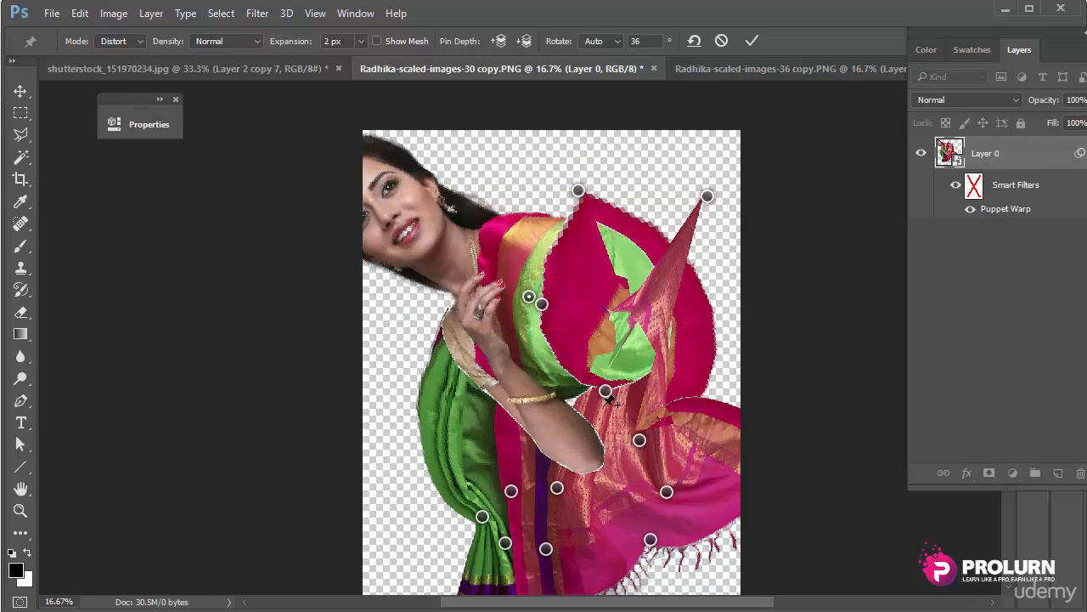
{"action": "left_click_drag", "start_coordinate": [612, 403], "coordinate": [634, 540]}
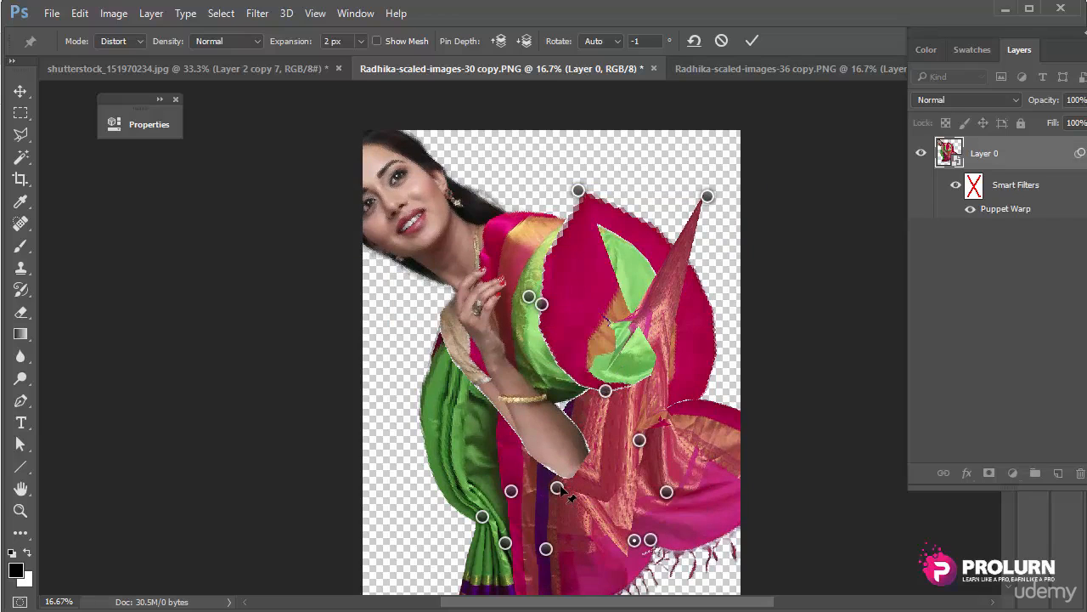
{"action": "left_click_drag", "start_coordinate": [557, 487], "coordinate": [401, 524]}
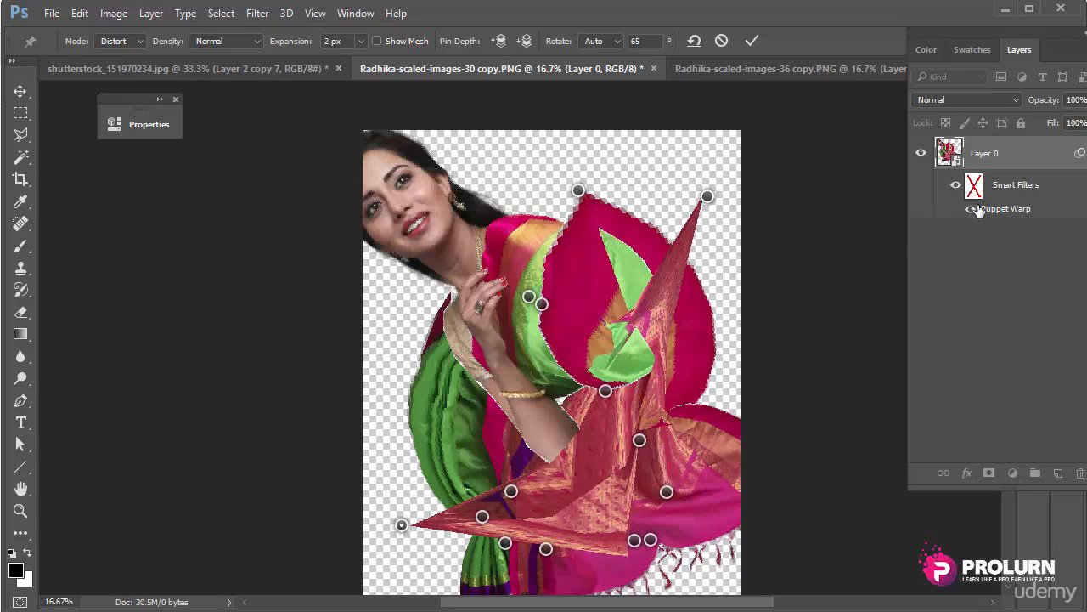
{"action": "left_click", "coordinate": [695, 41]}
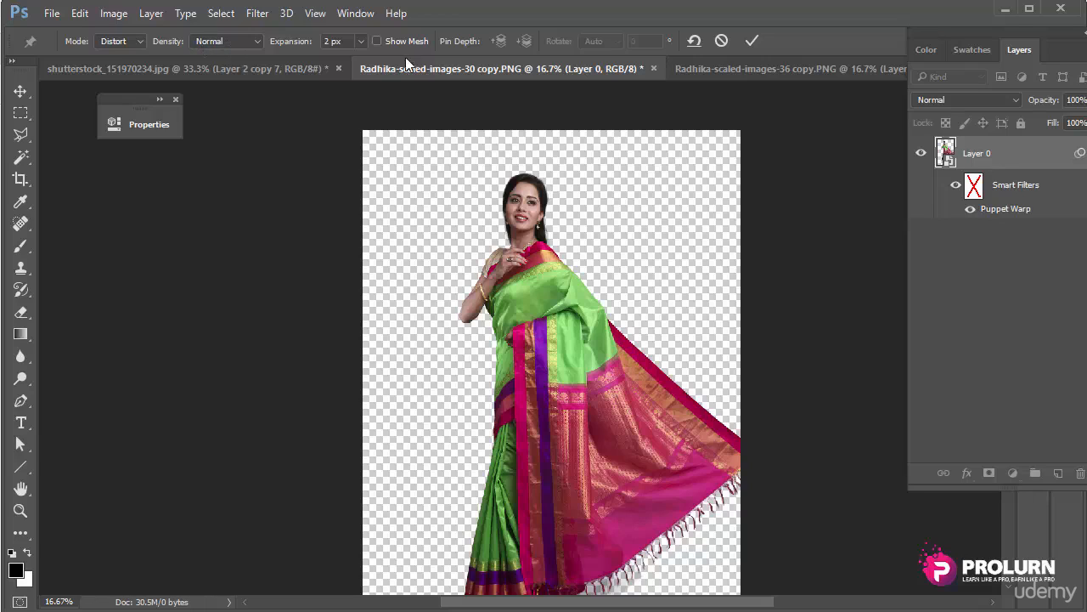
Step: Show the warp mesh and switch its density to Fewer Points
{"action": "left_click", "coordinate": [379, 42]}
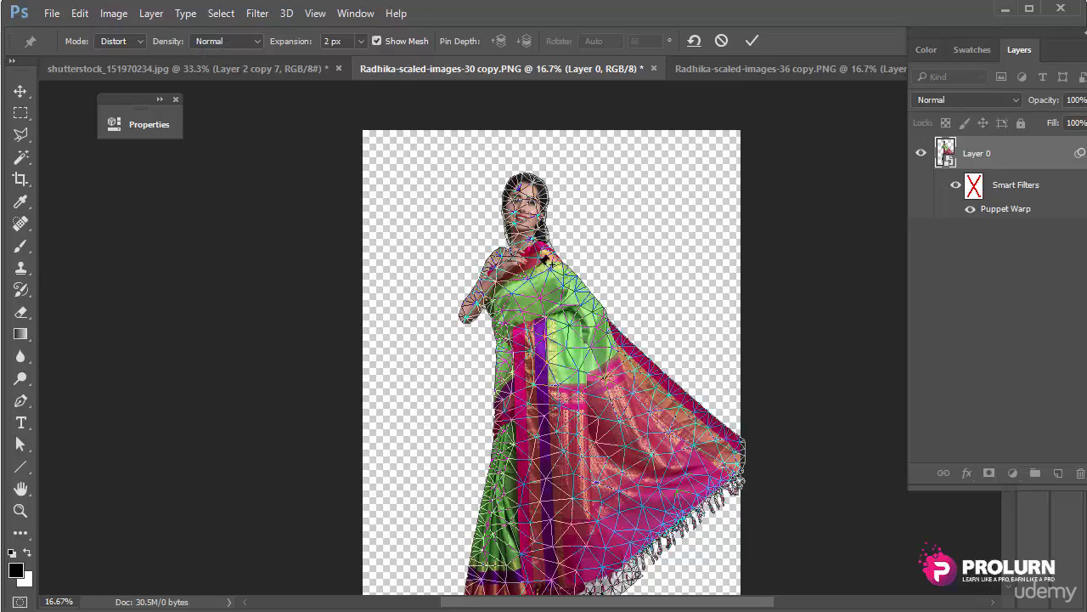
{"action": "left_click", "coordinate": [223, 44]}
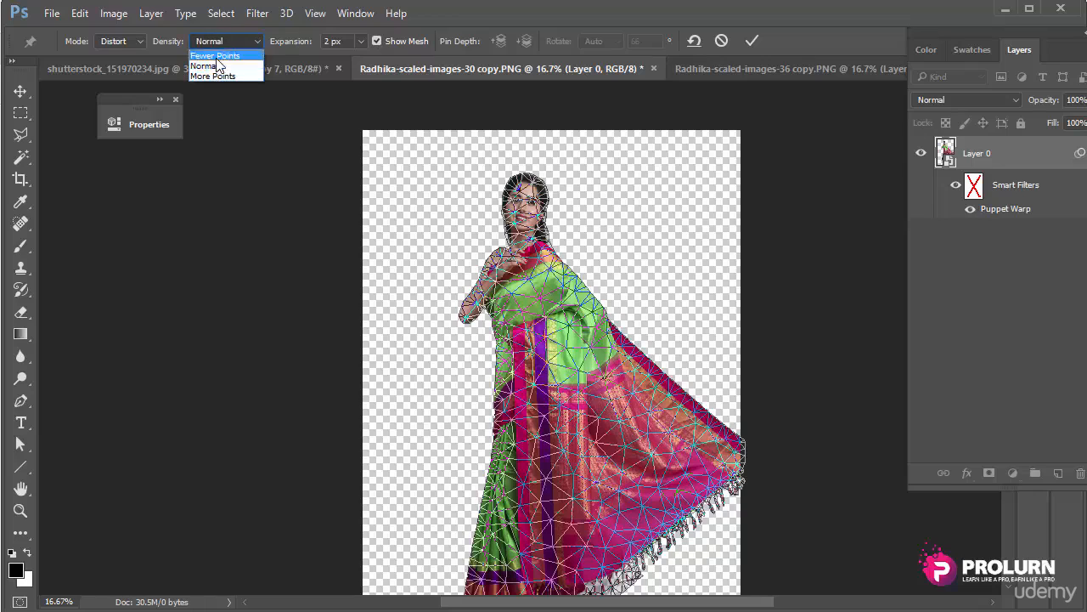
{"action": "left_click", "coordinate": [221, 74]}
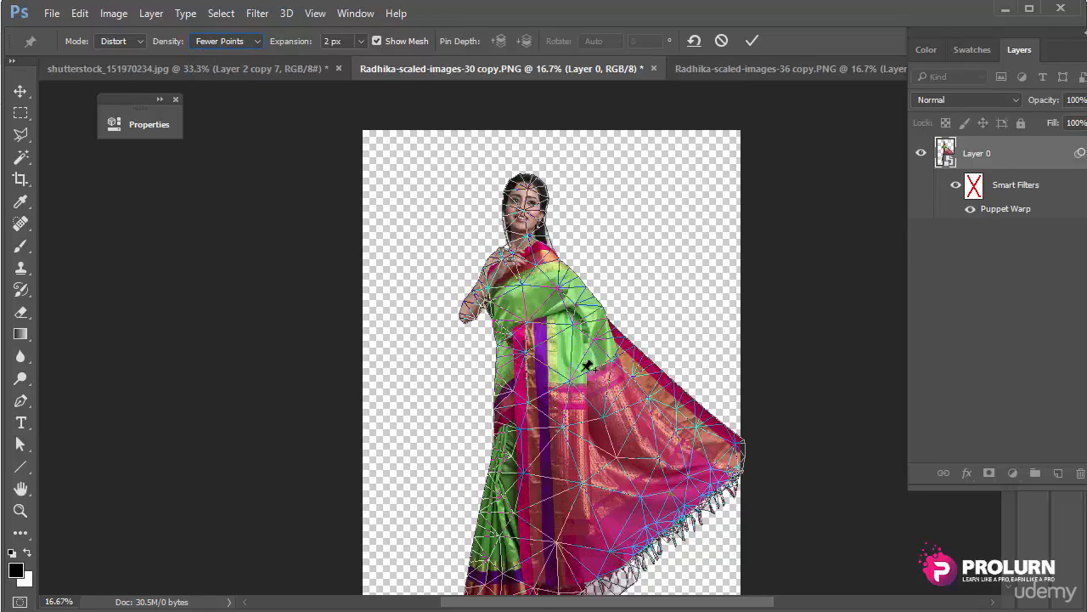
Step: Pin the saree's middle and lower edges, pull the pallu outward, and commit the warp
{"action": "left_click_drag", "start_coordinate": [653, 371], "coordinate": [651, 380]}
{"action": "key", "text": "ctrl+z"}
{"action": "left_click", "coordinate": [558, 371]}
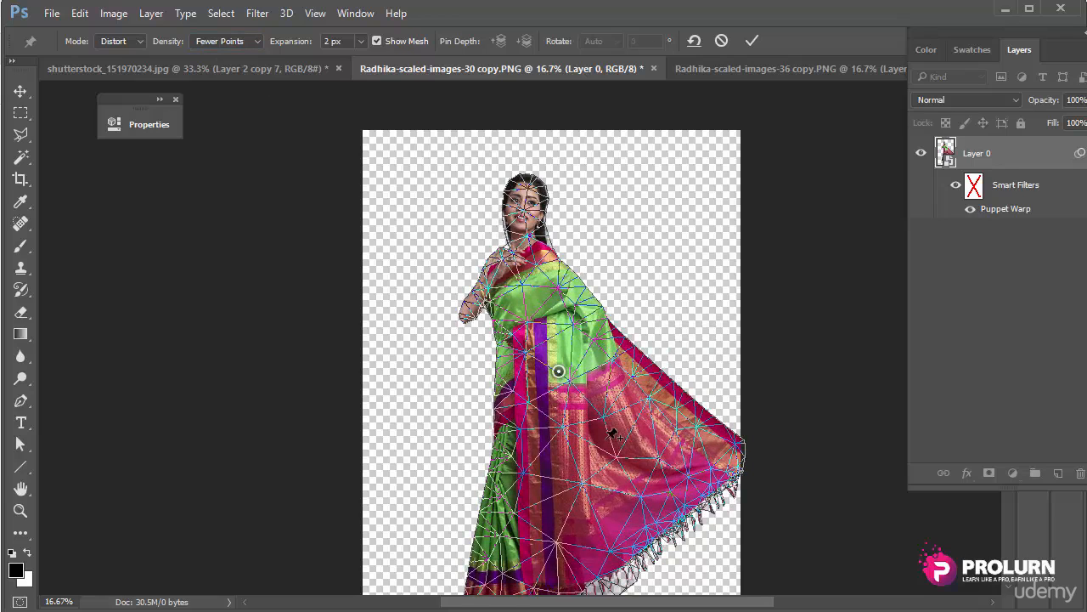
{"action": "left_click", "coordinate": [588, 482]}
{"action": "left_click", "coordinate": [652, 494]}
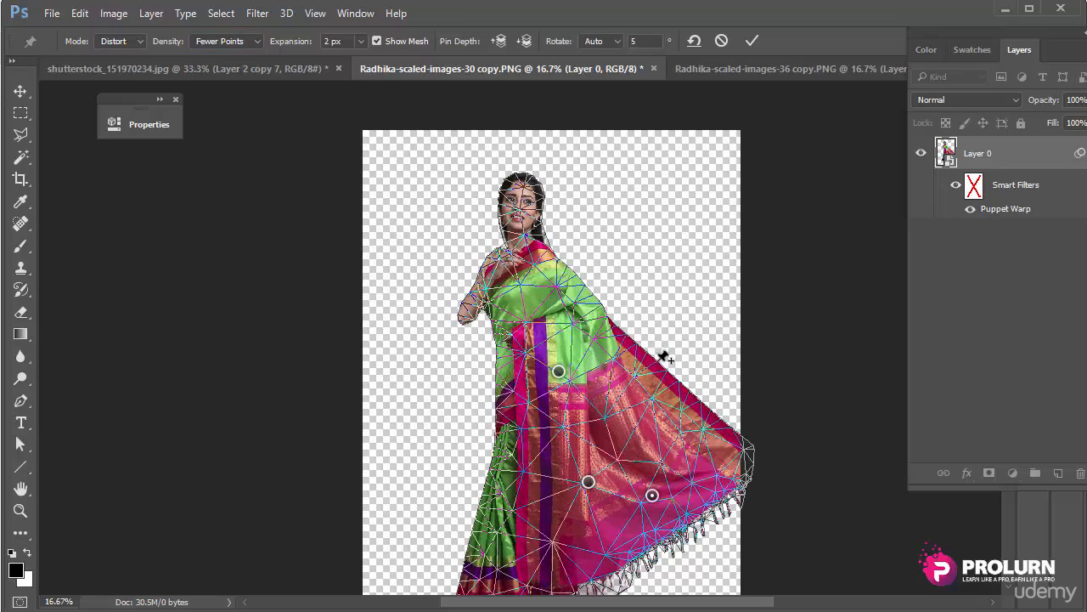
{"action": "left_click_drag", "start_coordinate": [662, 357], "coordinate": [648, 378]}
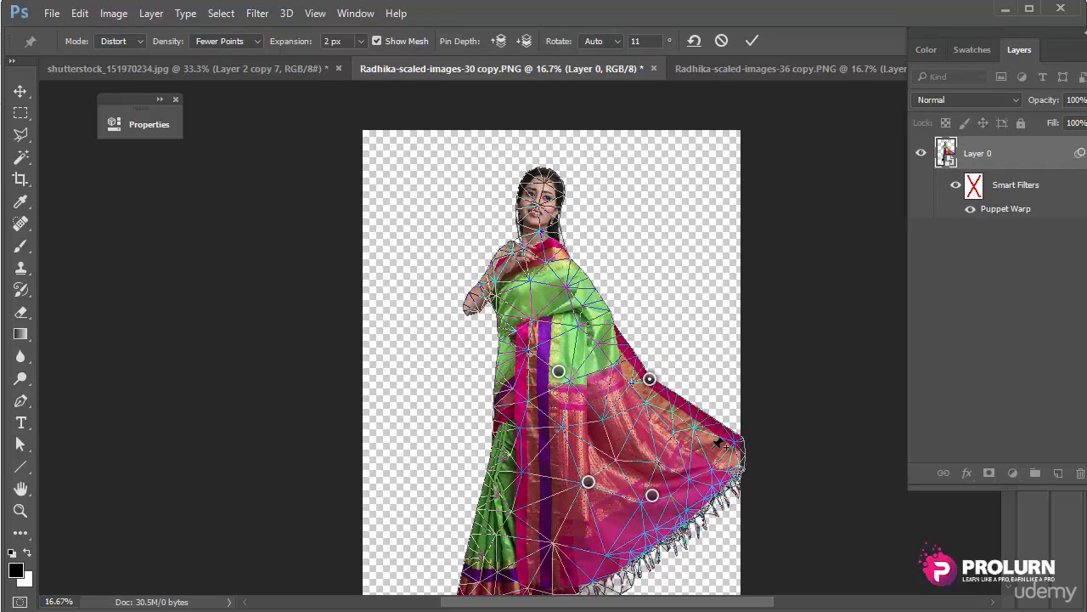
{"action": "left_click_drag", "start_coordinate": [687, 422], "coordinate": [681, 417]}
{"action": "key", "text": "Delete"}
{"action": "key", "text": "Return"}
Step: Zoom in to 50% and pan to inspect the pallu folds and border pattern
{"action": "left_click", "coordinate": [559, 385], "text": "ctrl"}
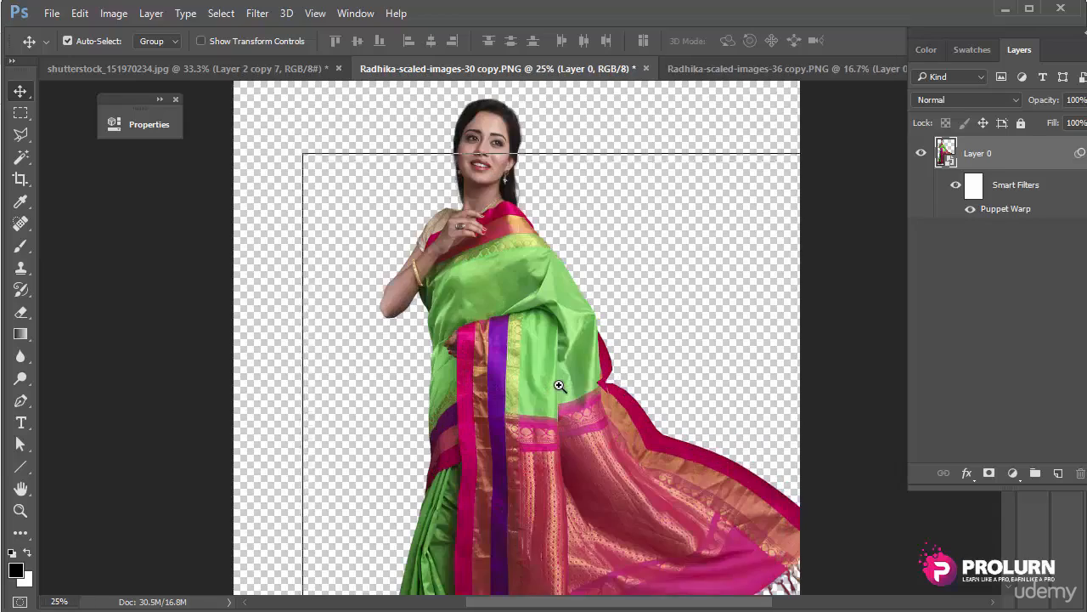
{"action": "left_click", "coordinate": [560, 387], "text": "ctrl"}
{"action": "left_click_drag", "start_coordinate": [562, 408], "coordinate": [578, 161]}
{"action": "left_click", "coordinate": [599, 291], "text": "ctrl"}
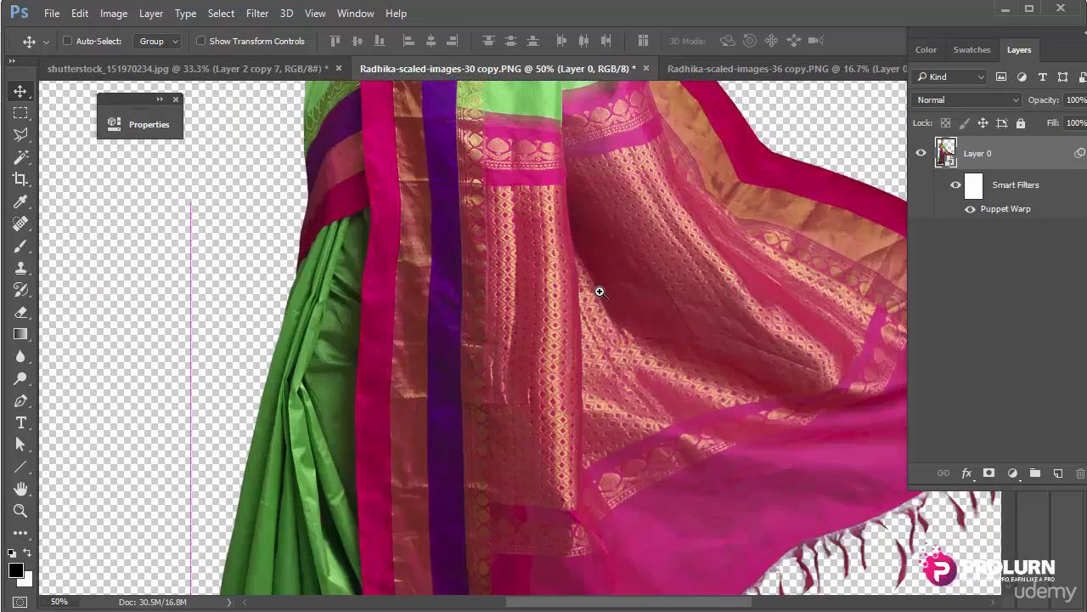
{"action": "left_click_drag", "start_coordinate": [570, 210], "coordinate": [575, 348]}
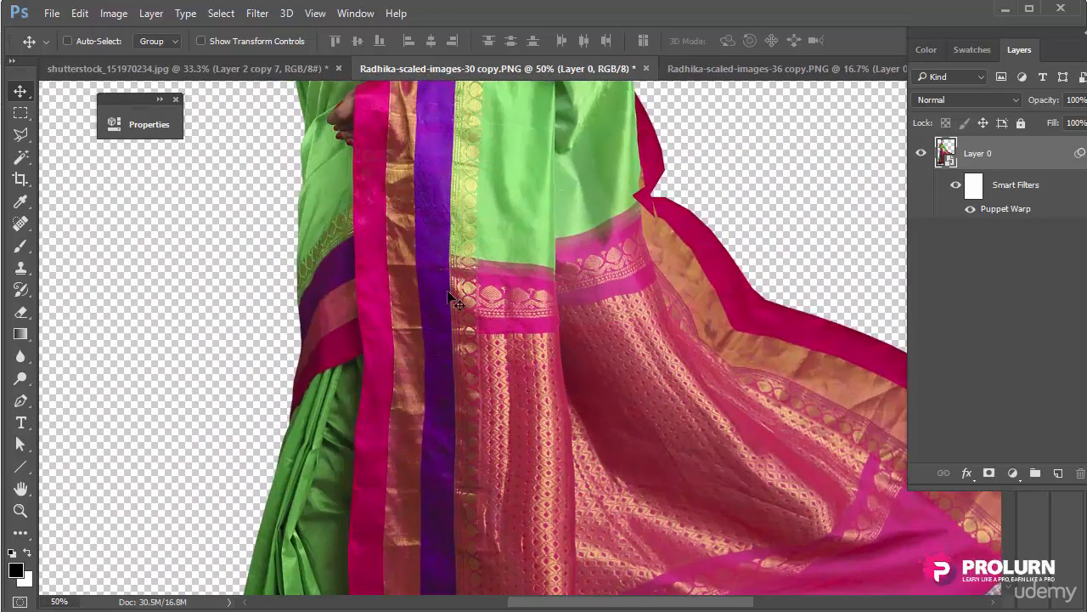
{"action": "left_click_drag", "start_coordinate": [543, 297], "coordinate": [581, 390]}
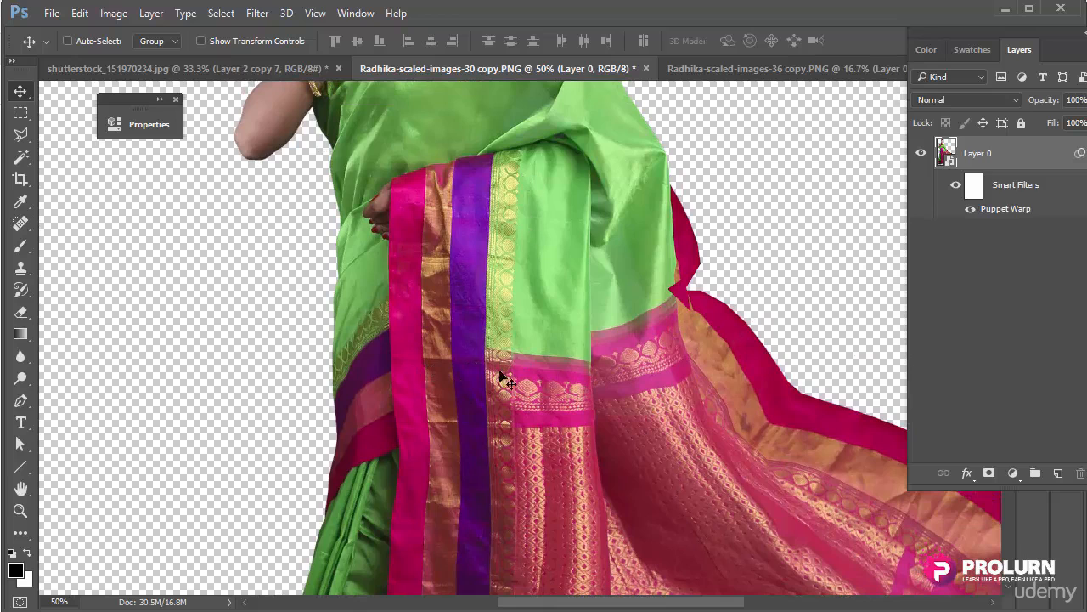
Step: Nudge the layer right, reopen the Puppet Warp smart filter and set density to More Points
{"action": "left_click_drag", "start_coordinate": [618, 355], "coordinate": [667, 354]}
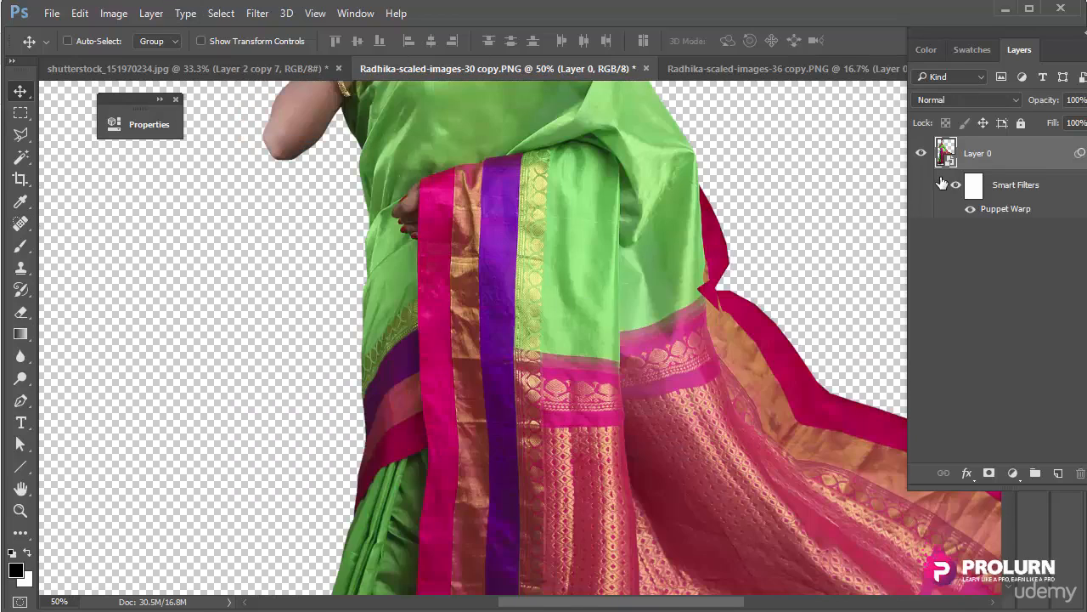
{"action": "double_click", "coordinate": [1003, 209]}
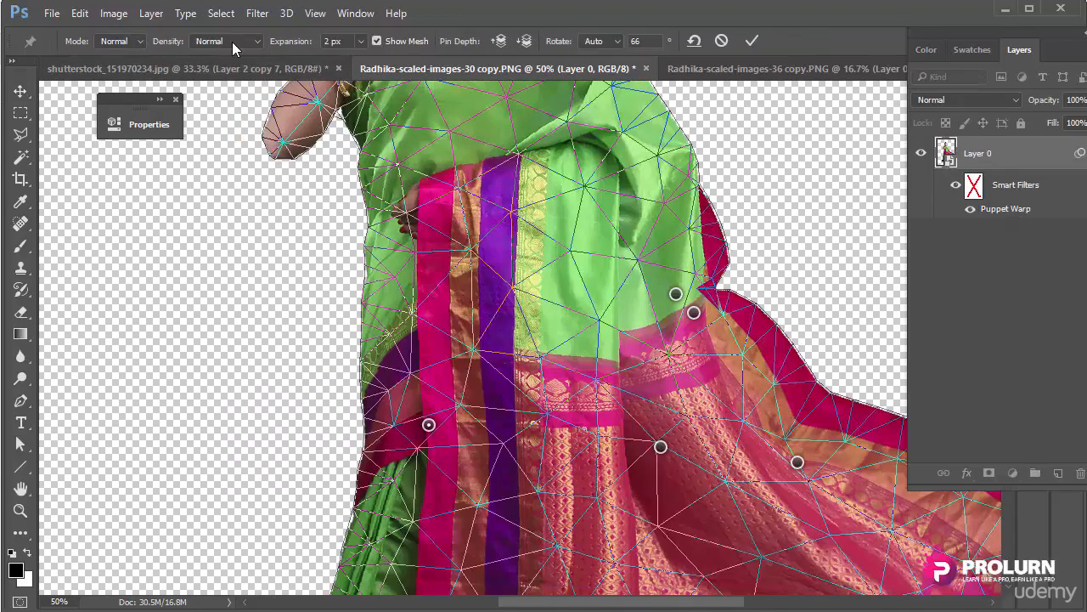
{"action": "left_click", "coordinate": [232, 42]}
{"action": "left_click", "coordinate": [221, 74]}
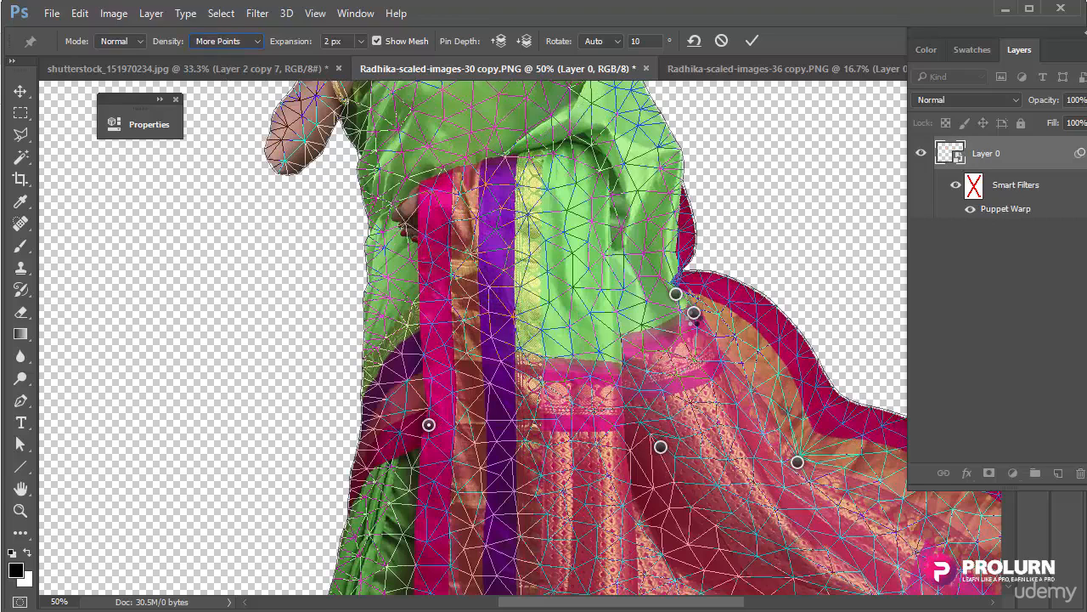
Step: Zoom out and pan to bring more of the saree figure into view
{"action": "key", "text": "ctrl+minus"}
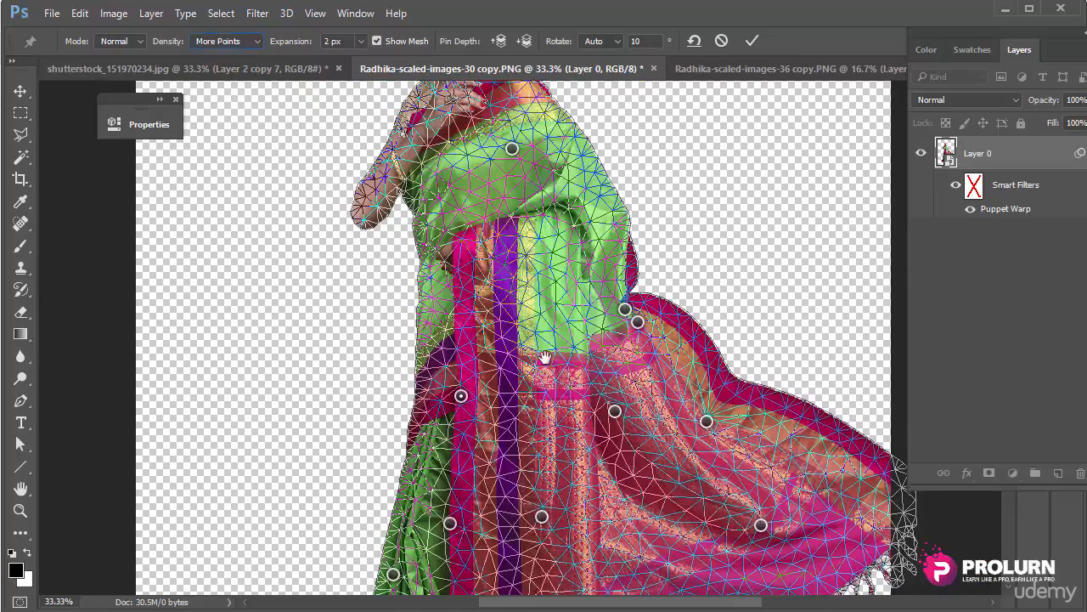
{"action": "left_click_drag", "start_coordinate": [551, 370], "coordinate": [581, 366]}
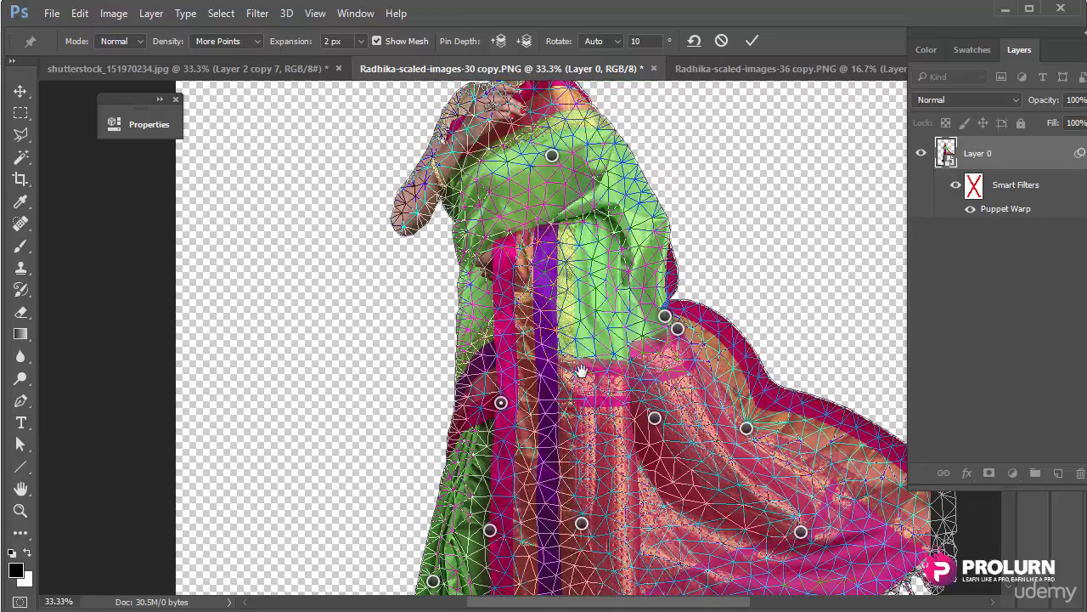
{"action": "left_click", "coordinate": [360, 41]}
Step: Widen the mesh expansion to 16 px and zoom in on the woman's shoulder
{"action": "left_click", "coordinate": [368, 59]}
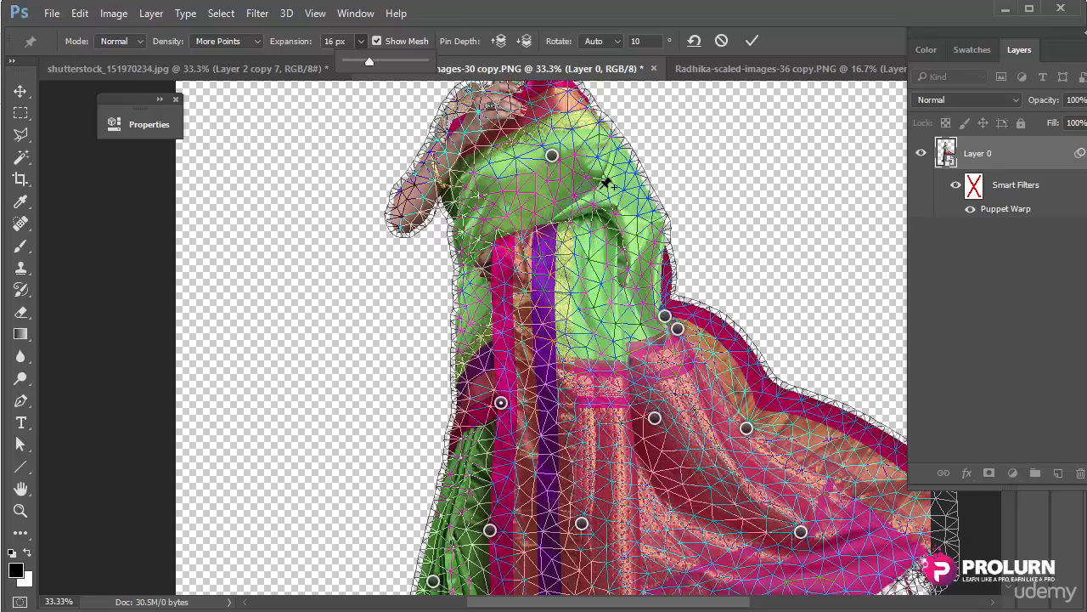
{"action": "left_click_drag", "start_coordinate": [576, 145], "coordinate": [573, 295]}
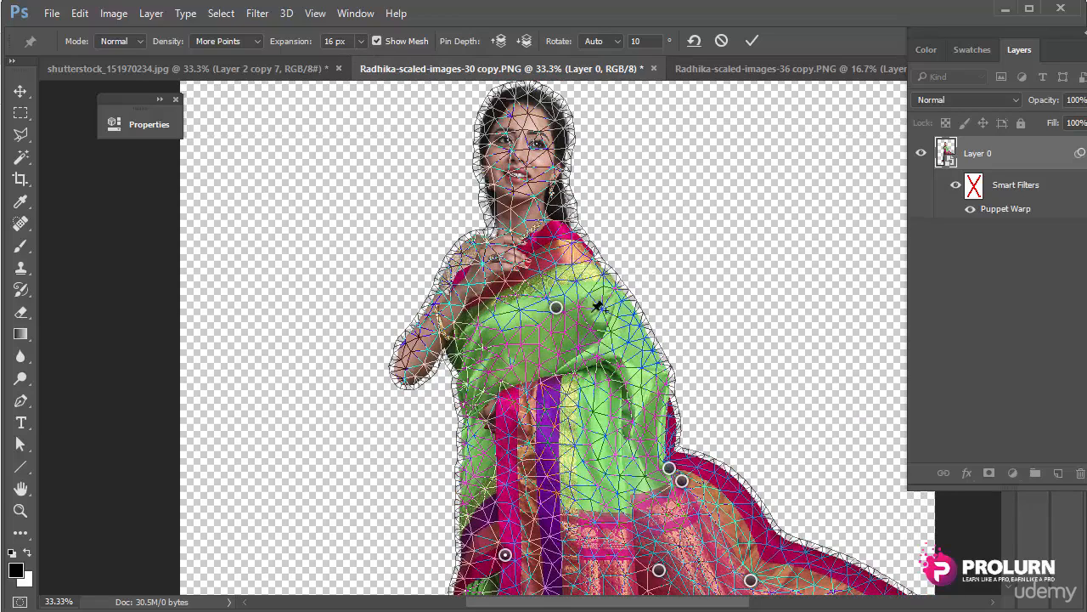
{"action": "left_click", "coordinate": [588, 256], "text": "ctrl"}
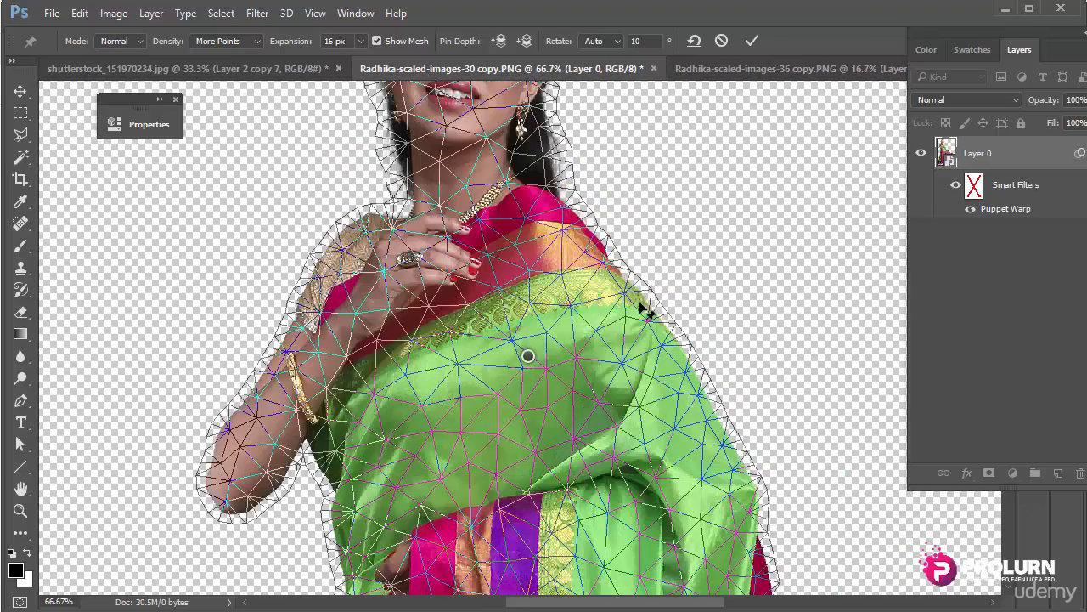
Step: Pin the shoulder's top and outer edge, then set mesh expansion to 8 px
{"action": "left_click_drag", "start_coordinate": [646, 303], "coordinate": [641, 305]}
{"action": "left_click", "coordinate": [669, 335]}
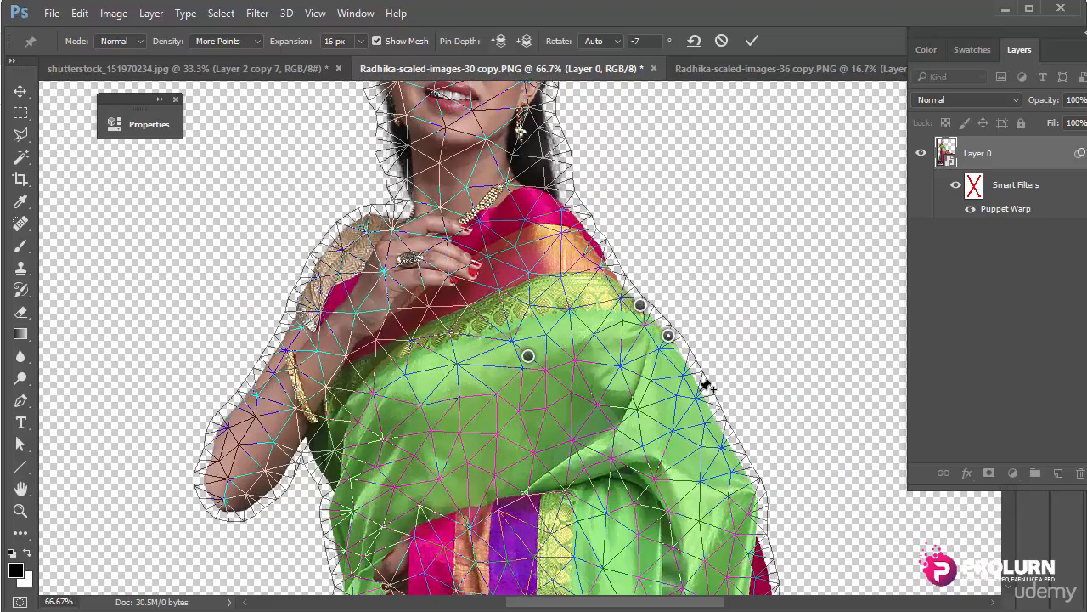
{"action": "left_click", "coordinate": [701, 393]}
{"action": "left_click", "coordinate": [721, 446]}
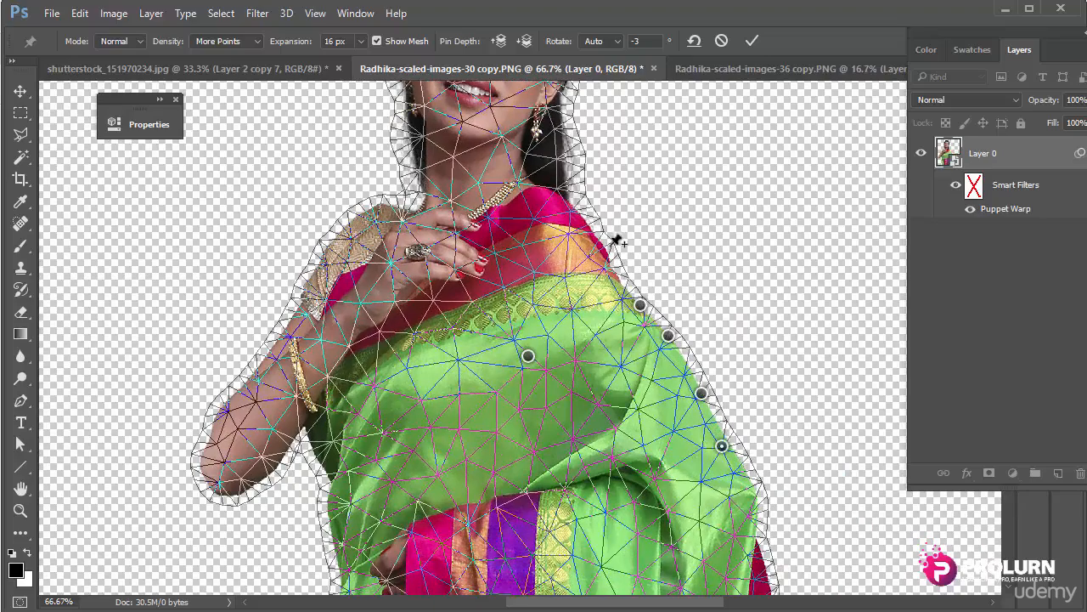
{"action": "left_click", "coordinate": [594, 225]}
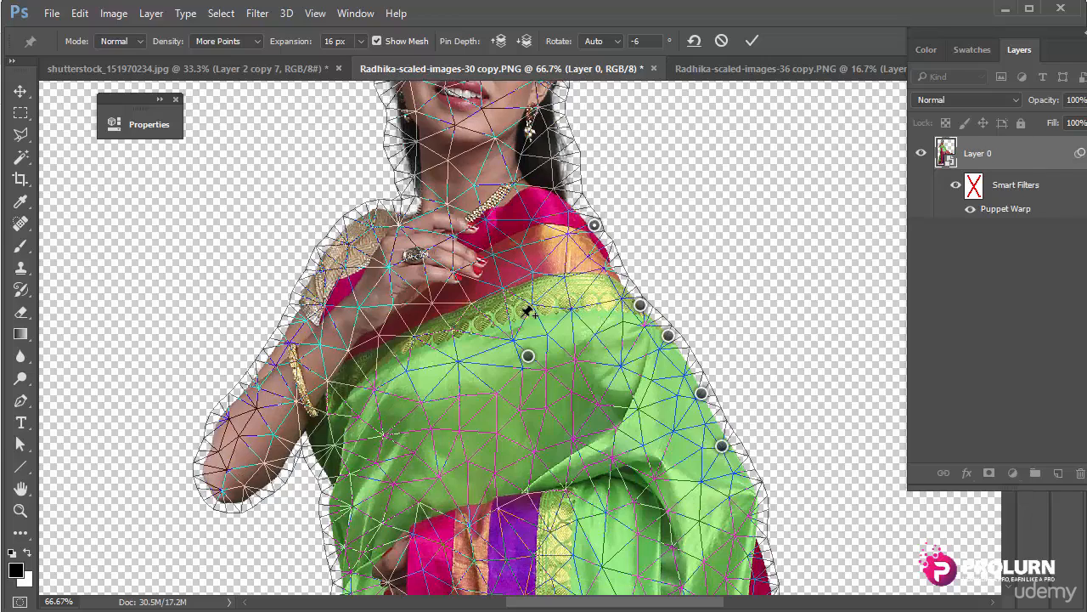
{"action": "left_click", "coordinate": [358, 43]}
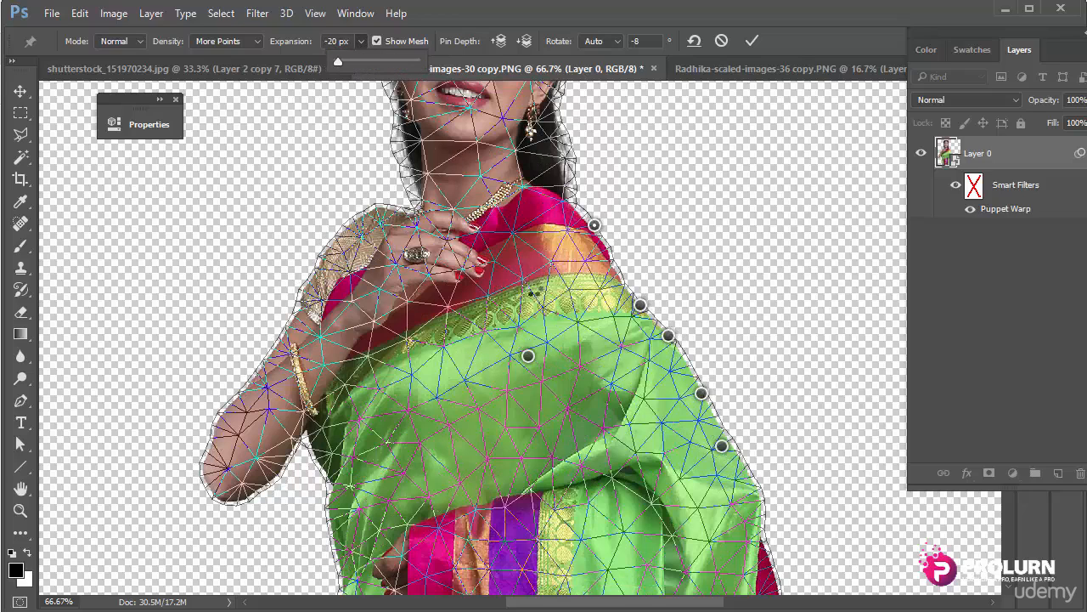
{"action": "left_click_drag", "start_coordinate": [337, 60], "coordinate": [357, 60]}
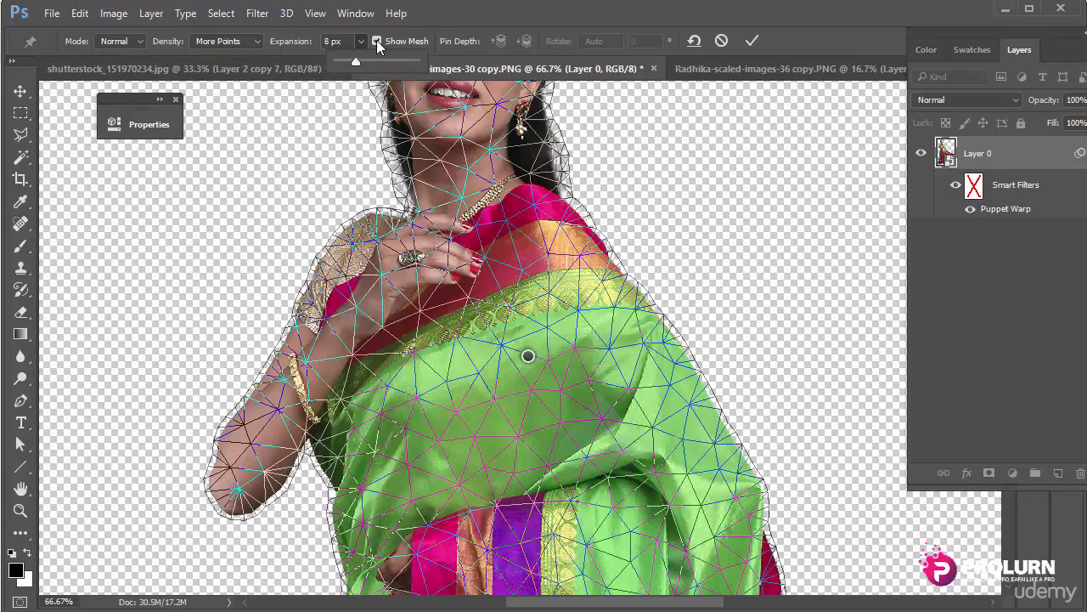
Step: Toggle the mesh off and on repeatedly to compare the warped figure
{"action": "left_click", "coordinate": [377, 41]}
{"action": "left_click", "coordinate": [378, 40]}
{"action": "left_click", "coordinate": [378, 40]}
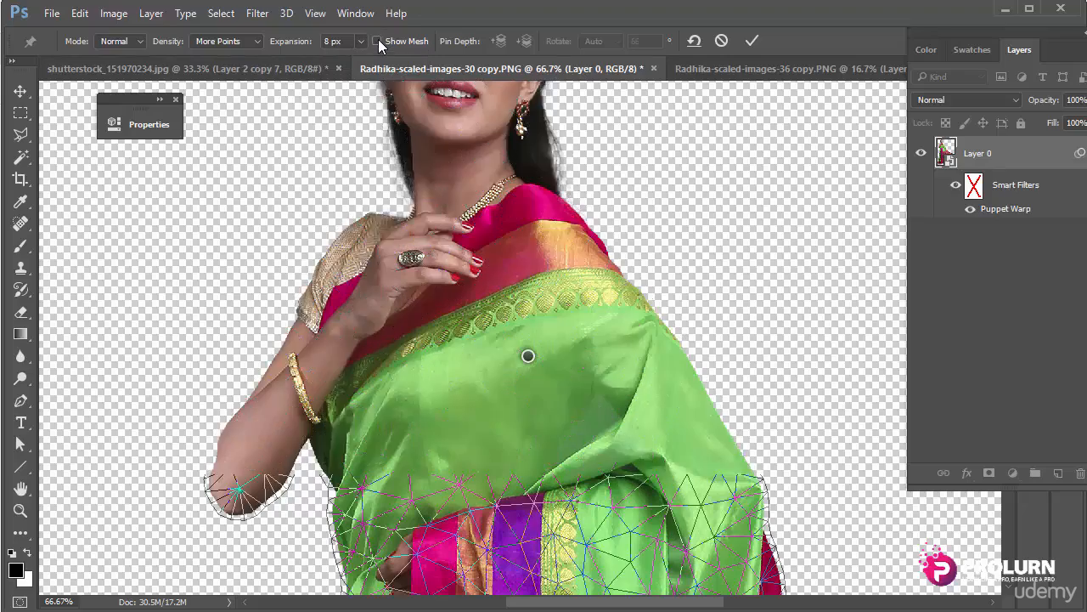
{"action": "left_click", "coordinate": [378, 40]}
{"action": "left_click", "coordinate": [378, 40]}
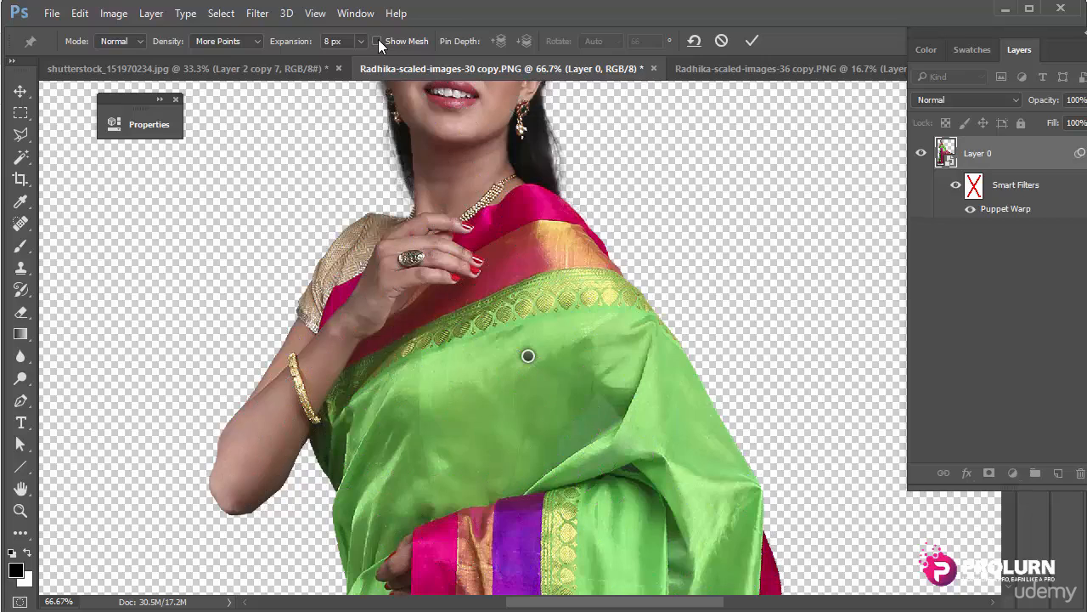
{"action": "key", "text": "ctrl+minus"}
{"action": "key", "text": "ctrl+minus"}
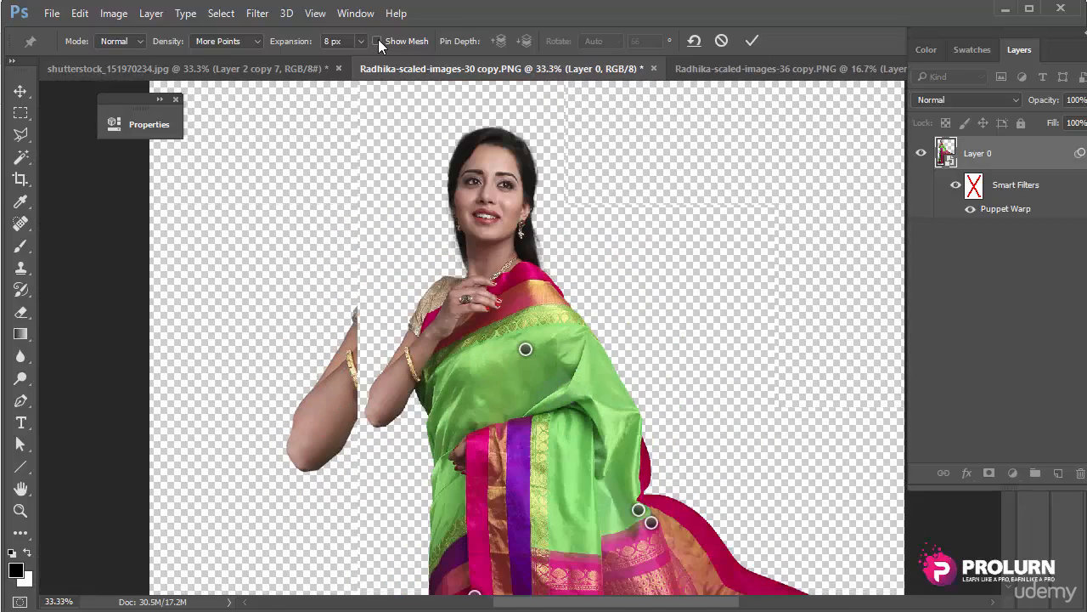
{"action": "left_click", "coordinate": [378, 40]}
{"action": "left_click", "coordinate": [378, 40]}
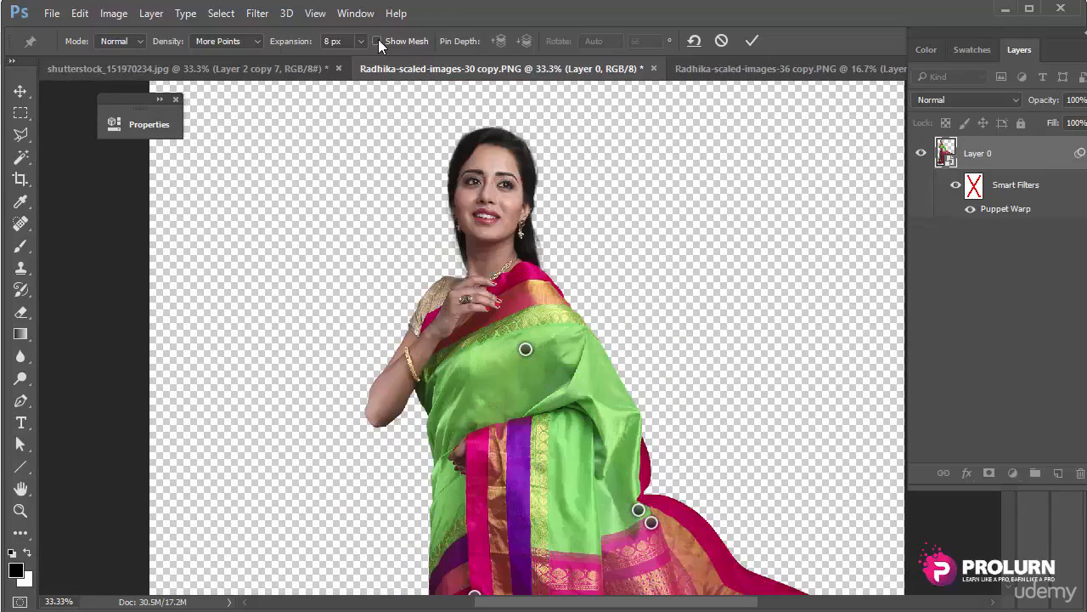
{"action": "left_click", "coordinate": [378, 40]}
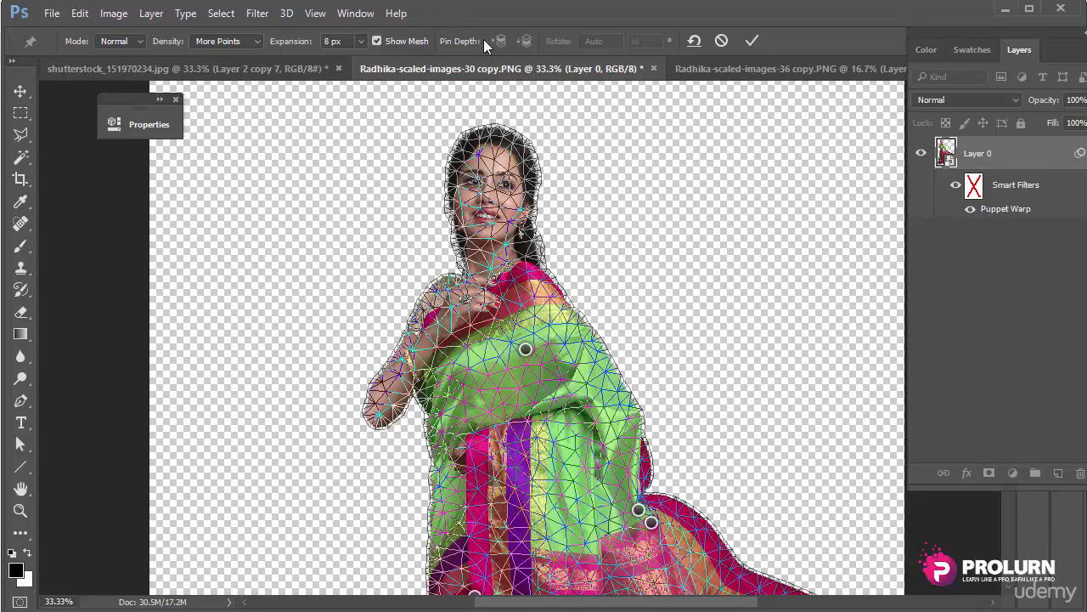
Step: Pin the upper forearm and wrist, then bend the forearm inward toward the saree
{"action": "left_click", "coordinate": [439, 348], "text": "ctrl"}
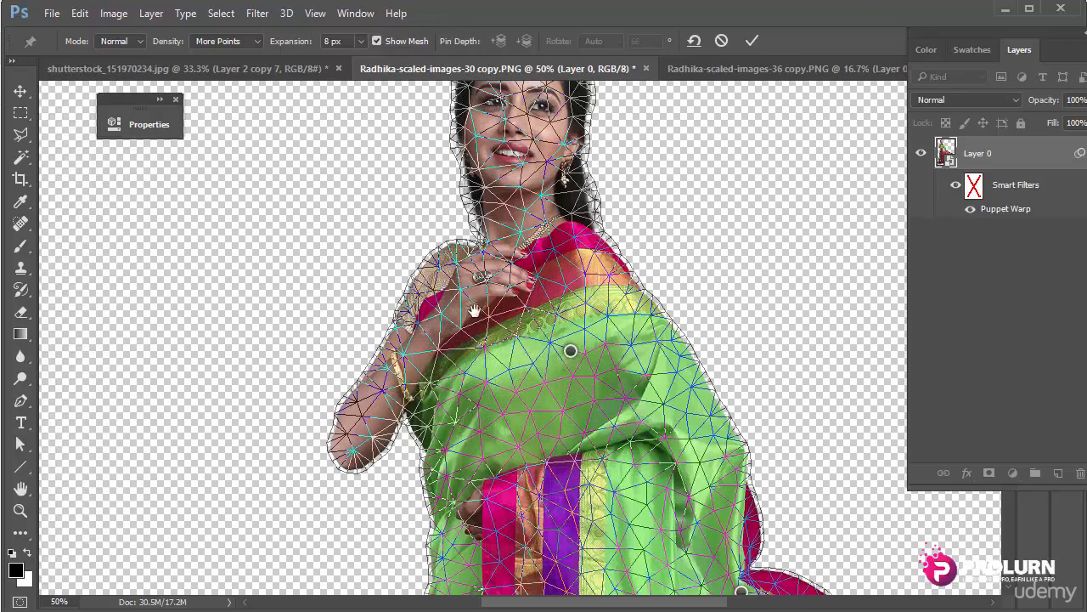
{"action": "left_click_drag", "start_coordinate": [473, 314], "coordinate": [476, 199]}
{"action": "left_click", "coordinate": [384, 285]}
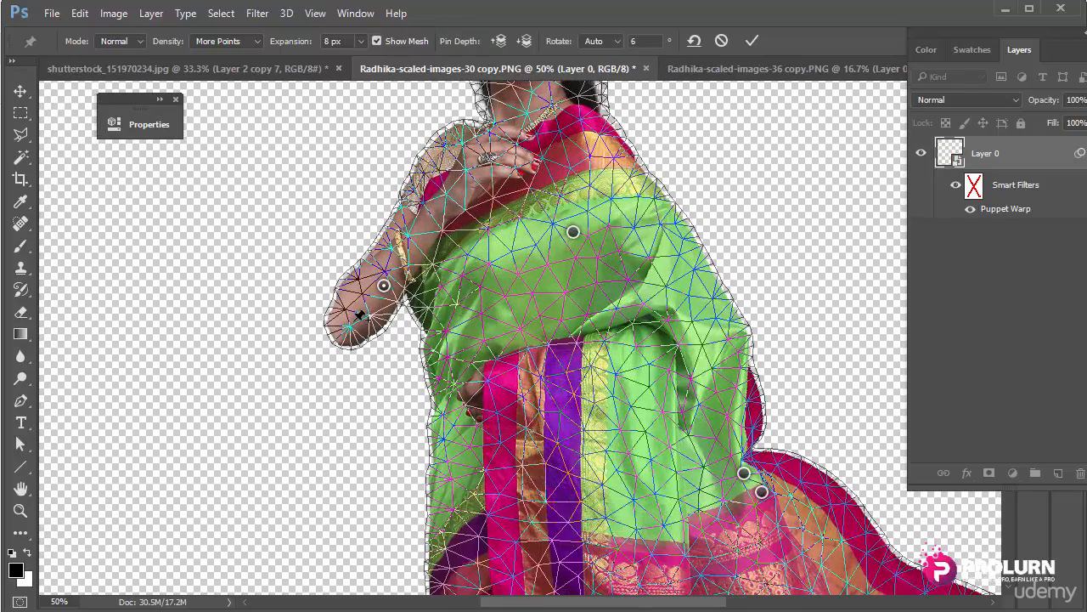
{"action": "left_click", "coordinate": [355, 324]}
{"action": "left_click_drag", "start_coordinate": [356, 325], "coordinate": [456, 343]}
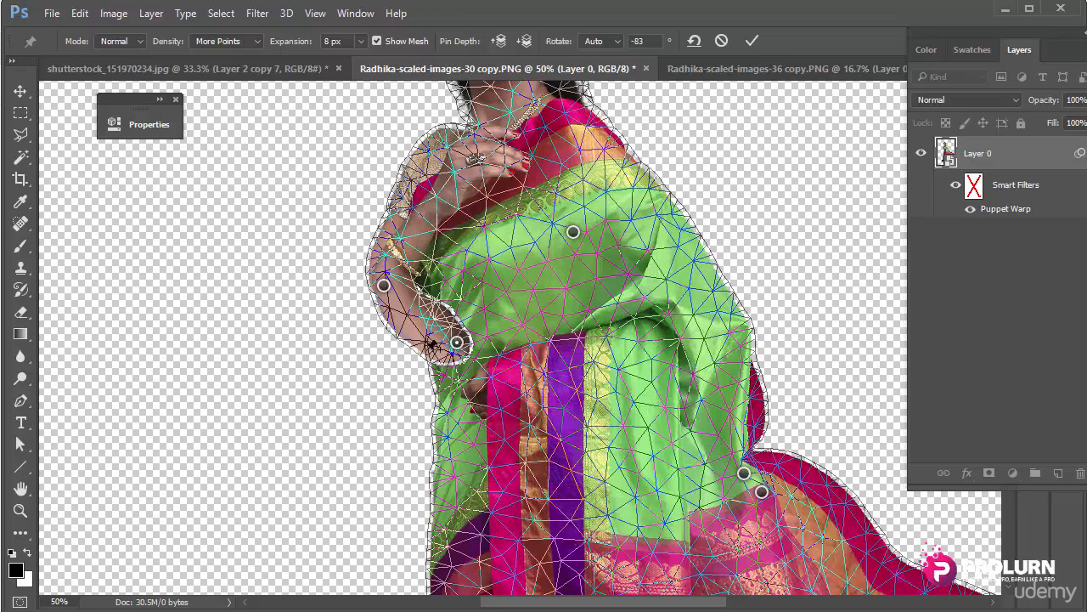
Step: Set mesh expansion to 2 px, select several pins, then lower expansion to 0 px
{"action": "left_click", "coordinate": [332, 40]}
{"action": "type", "text": "2"}
{"action": "key", "text": "Return"}
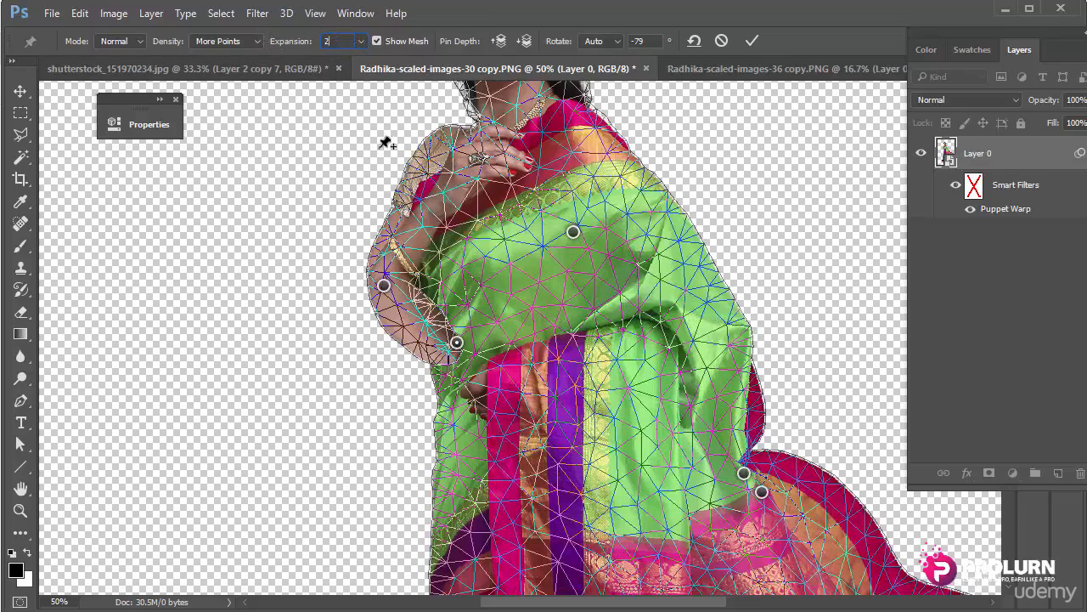
{"action": "left_click_drag", "start_coordinate": [336, 248], "coordinate": [513, 394]}
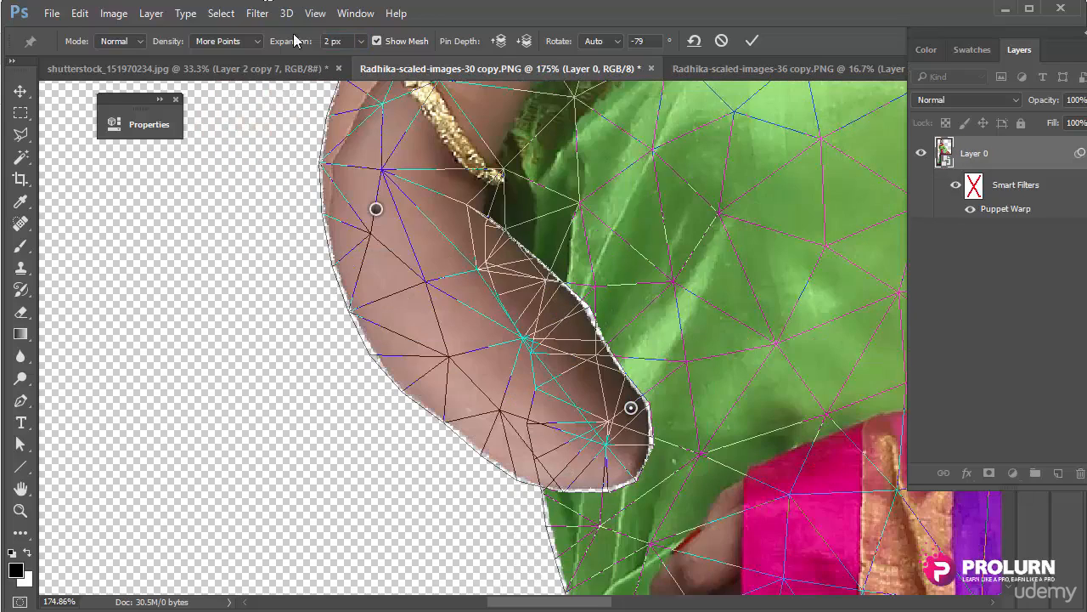
{"action": "left_click", "coordinate": [343, 42]}
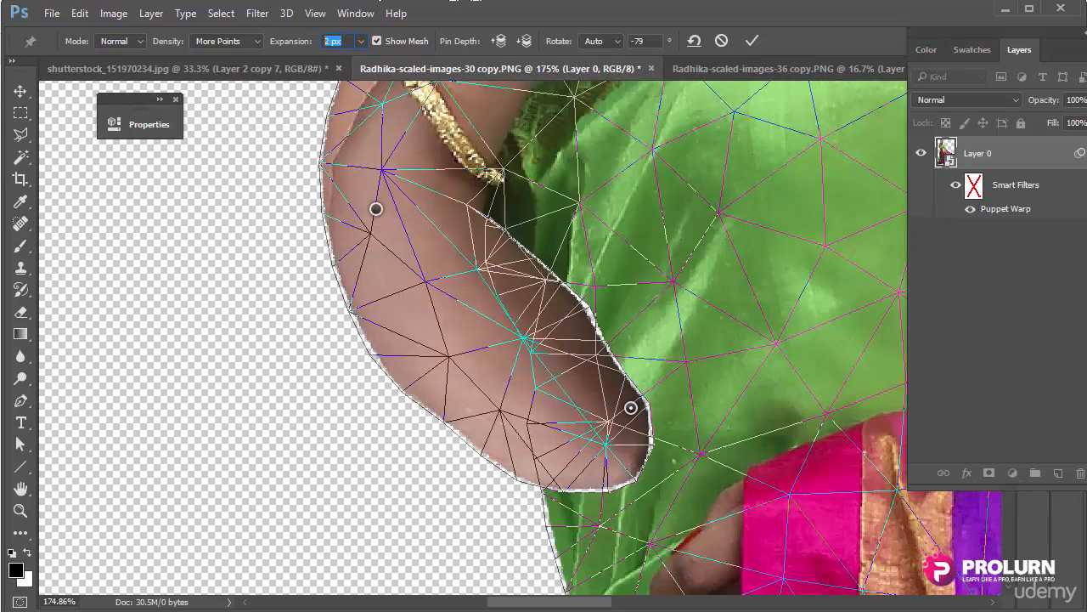
{"action": "type", "text": "0"}
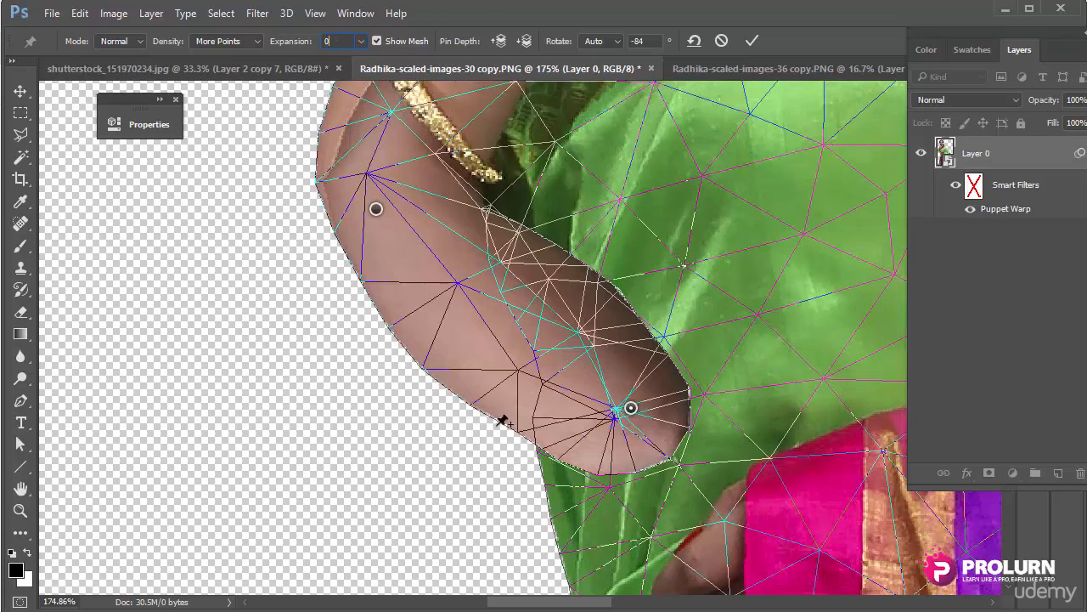
{"action": "key", "text": "ctrl+minus"}
{"action": "key", "text": "ctrl+minus"}
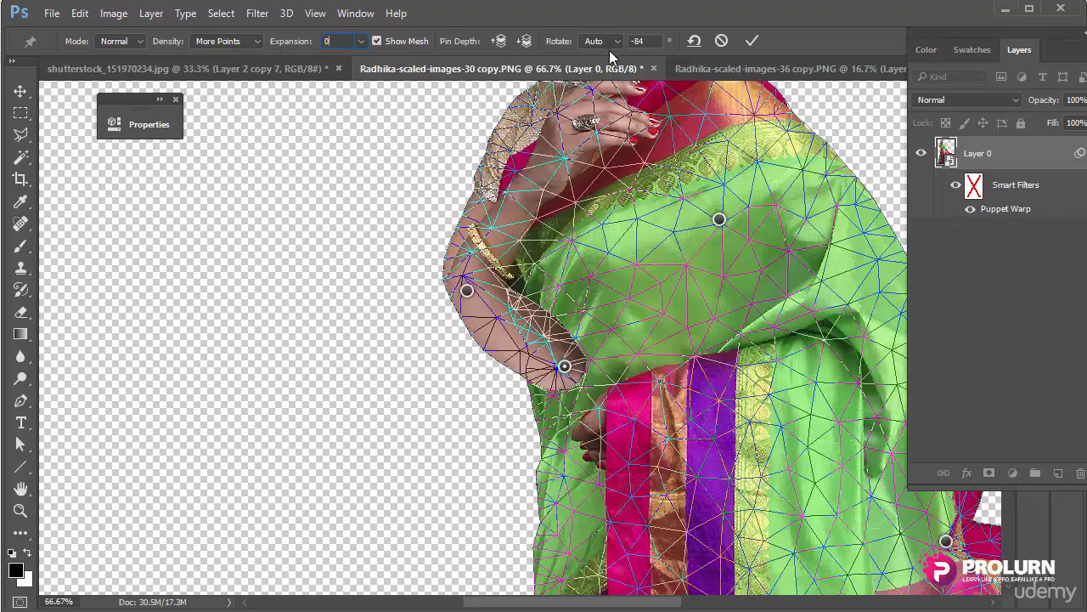
Step: Send the wrist pin backward so the forearm tucks behind the saree, then zoom out
{"action": "left_click", "coordinate": [525, 42]}
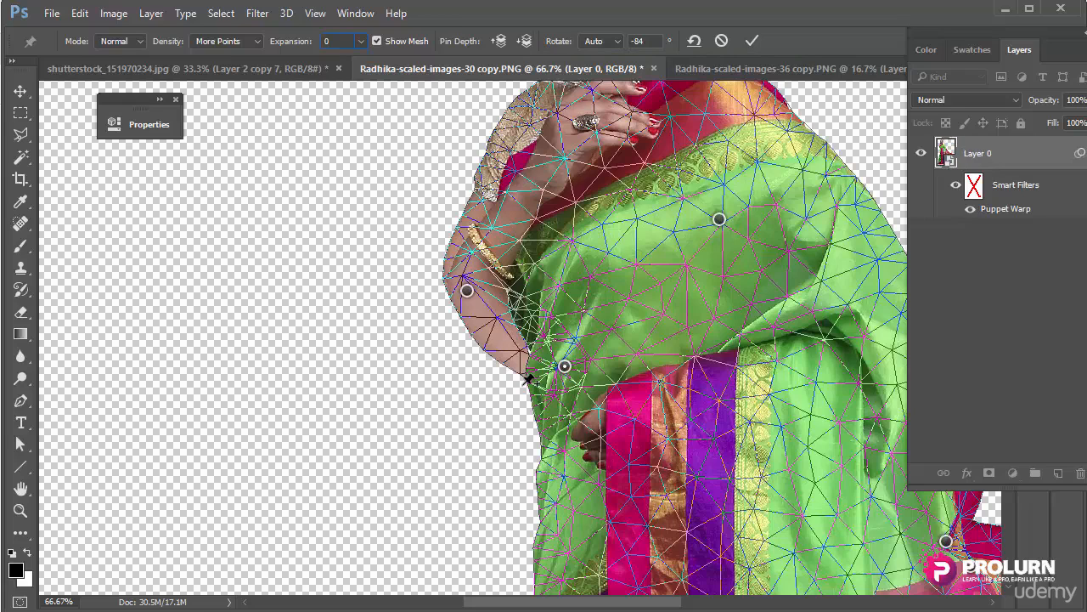
{"action": "scroll", "coordinate": [527, 379], "scroll_direction": "down", "scroll_amount": 2}
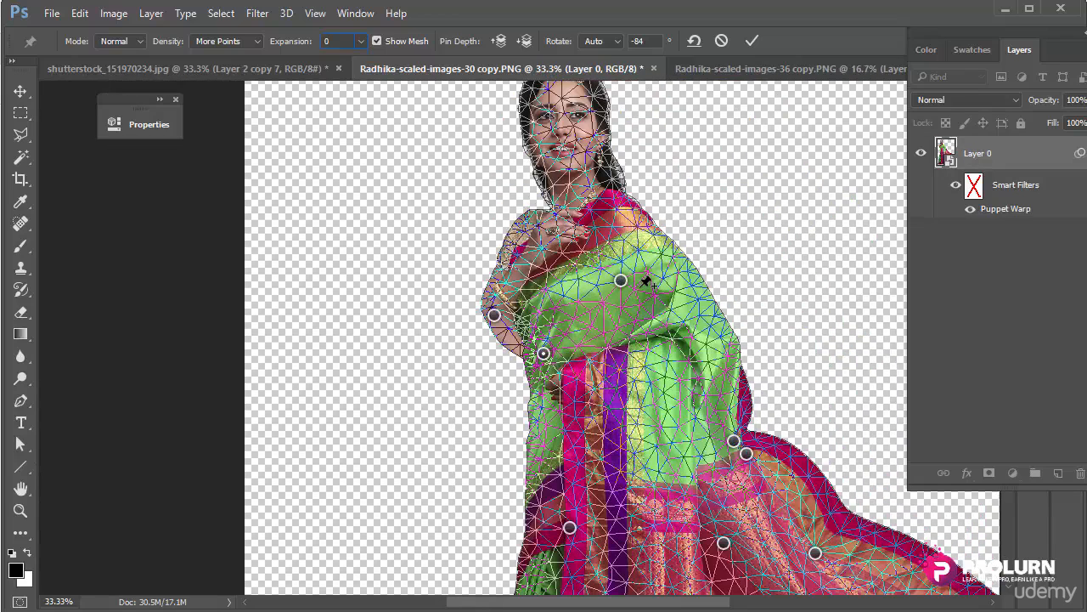
{"action": "key", "text": "ctrl+minus"}
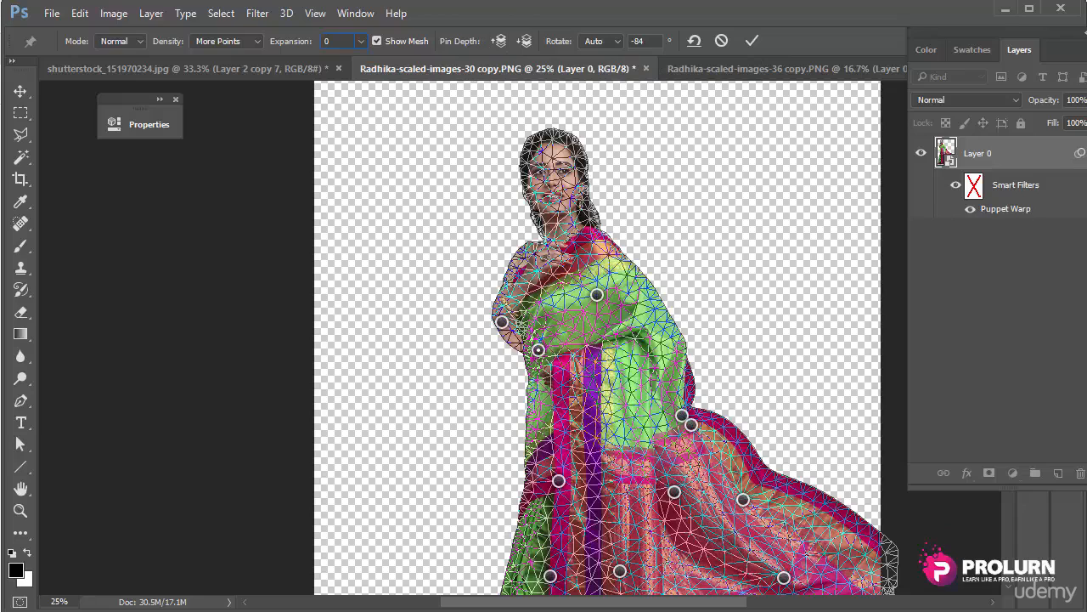
{"action": "left_click", "coordinate": [605, 38]}
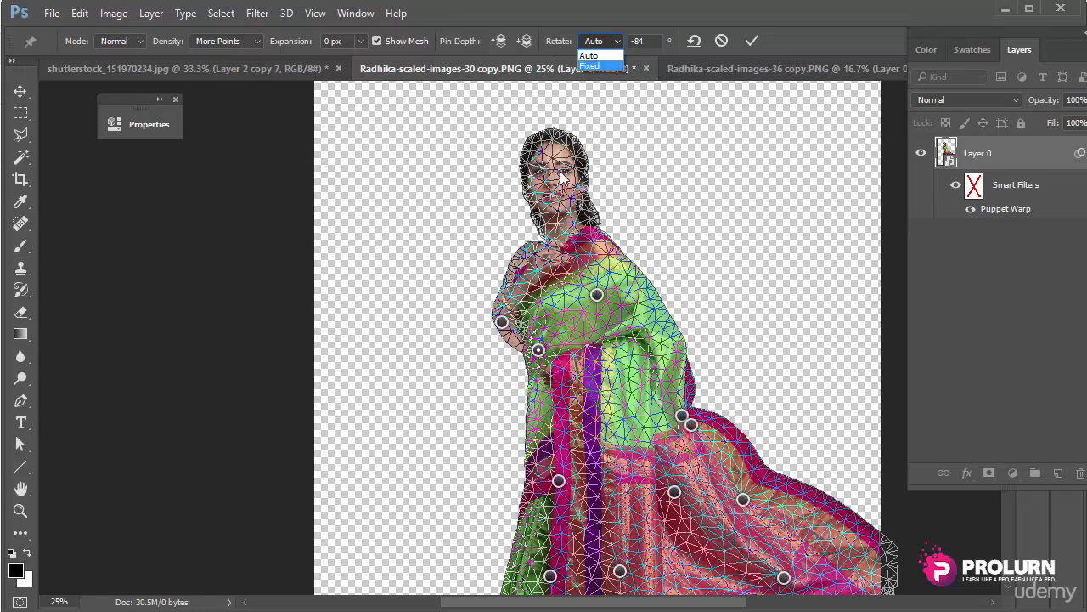
Step: Switch pin rotation to Fixed with a 65° angle and scroll up to the head
{"action": "left_click", "coordinate": [605, 67]}
{"action": "left_click", "coordinate": [649, 43]}
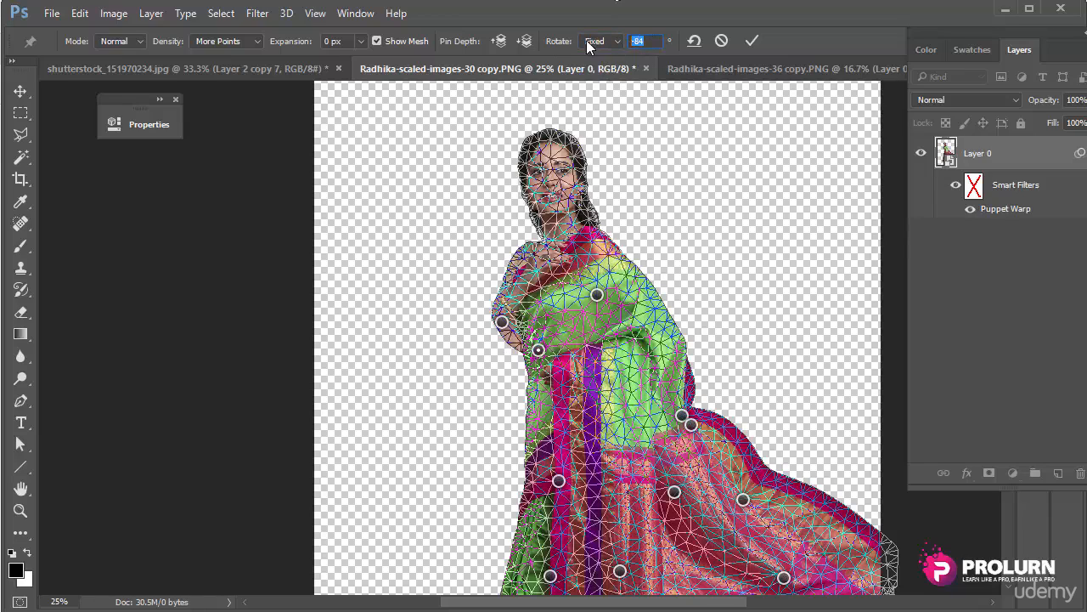
{"action": "type", "text": "65"}
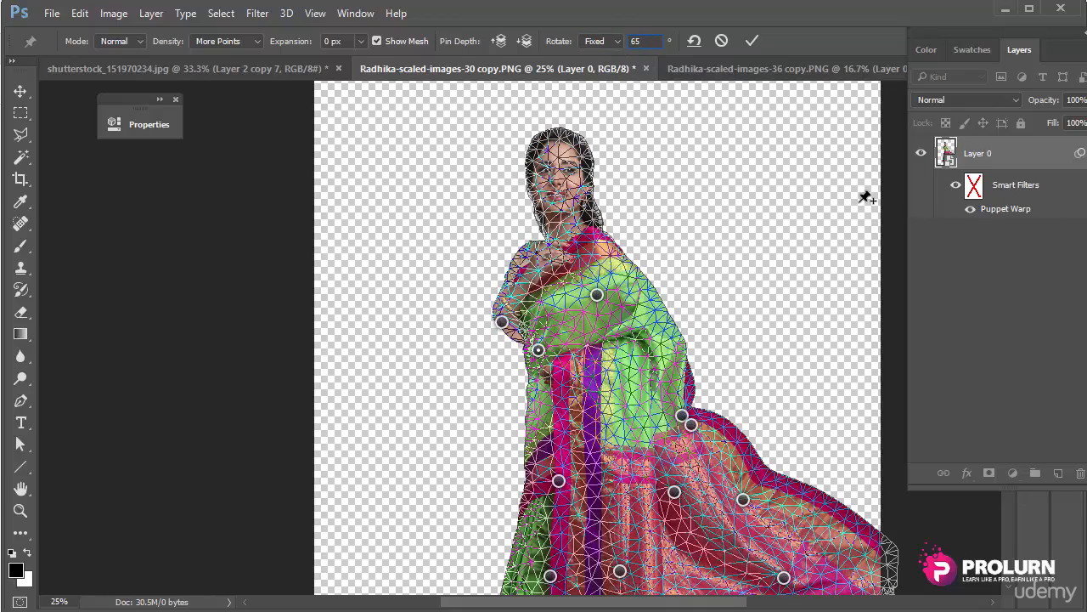
{"action": "scroll", "coordinate": [564, 269], "scroll_direction": "up", "scroll_amount": 1}
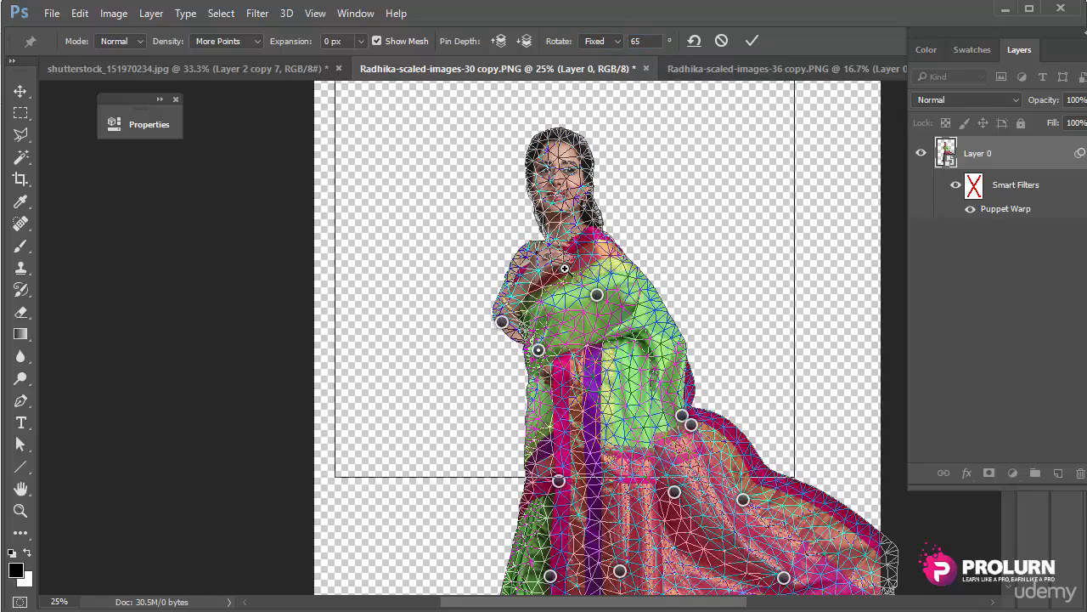
{"action": "scroll", "coordinate": [565, 268], "scroll_direction": "up", "scroll_amount": 1}
{"action": "scroll", "coordinate": [574, 228], "scroll_direction": "up", "scroll_amount": 5}
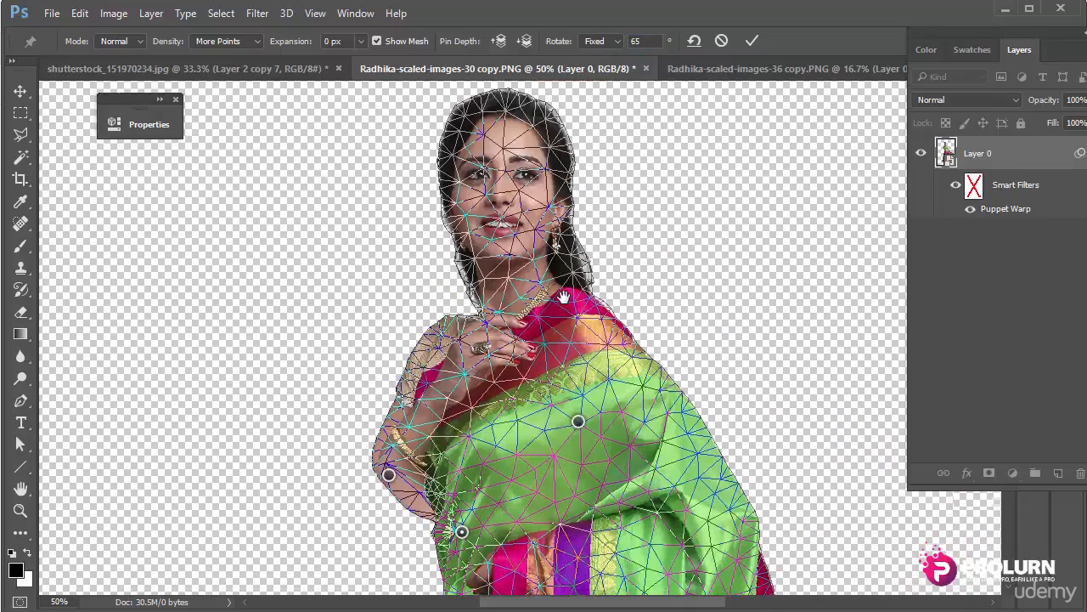
Step: Pin and tilt the woman's head, setting its fixed rotation to -12°
{"action": "left_click_drag", "start_coordinate": [574, 227], "coordinate": [548, 214]}
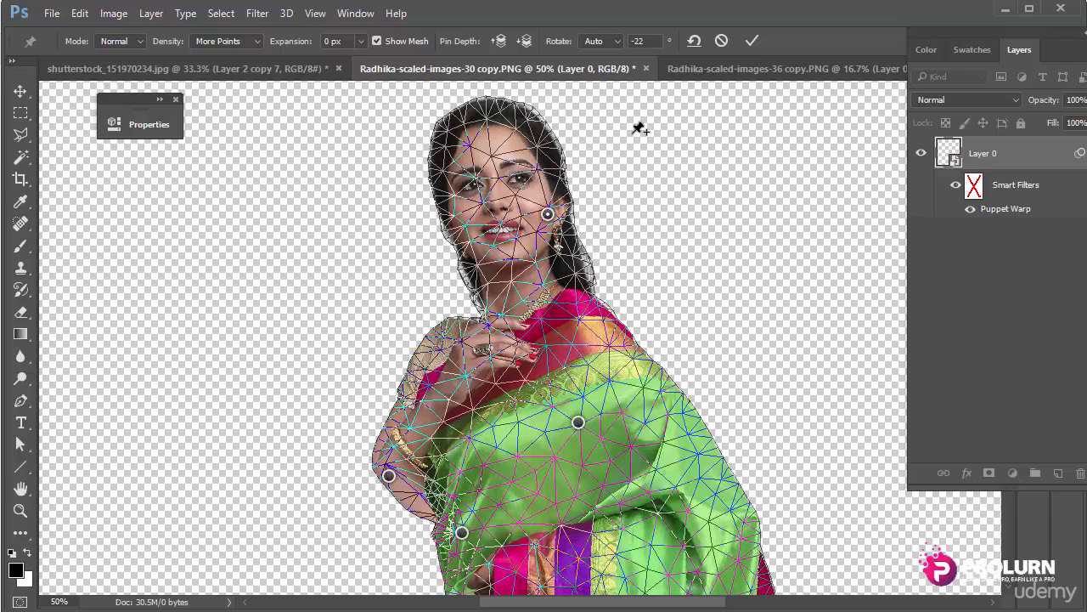
{"action": "left_click", "coordinate": [647, 43]}
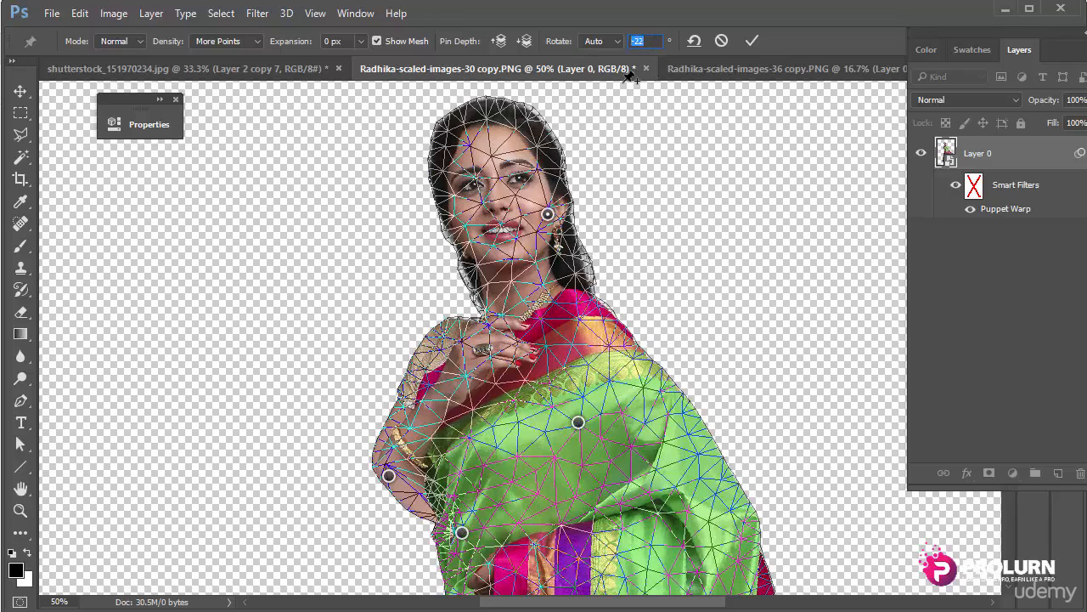
{"action": "type", "text": "-66"}
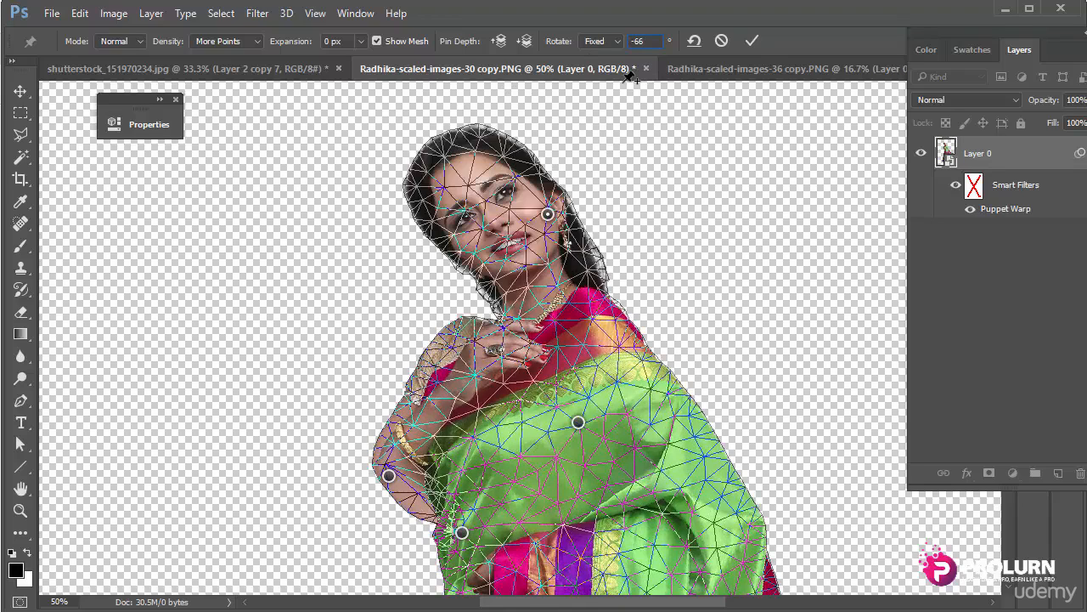
{"action": "left_click_drag", "start_coordinate": [647, 40], "coordinate": [637, 40]}
{"action": "type", "text": "-12"}
{"action": "key", "text": "Return"}
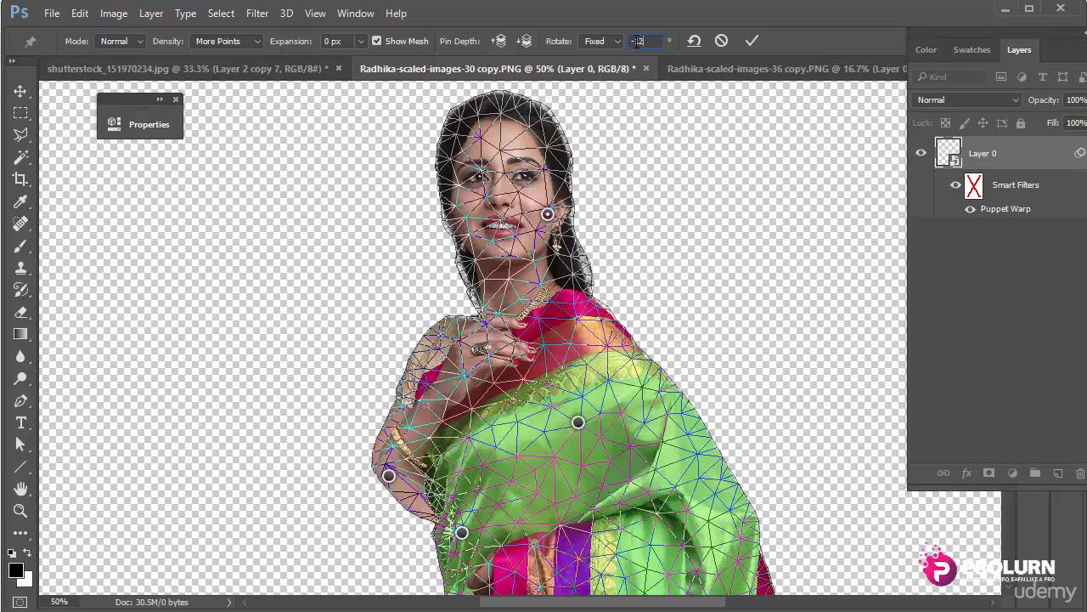
{"action": "key", "text": "ctrl+minus"}
{"action": "key", "text": "ctrl+minus"}
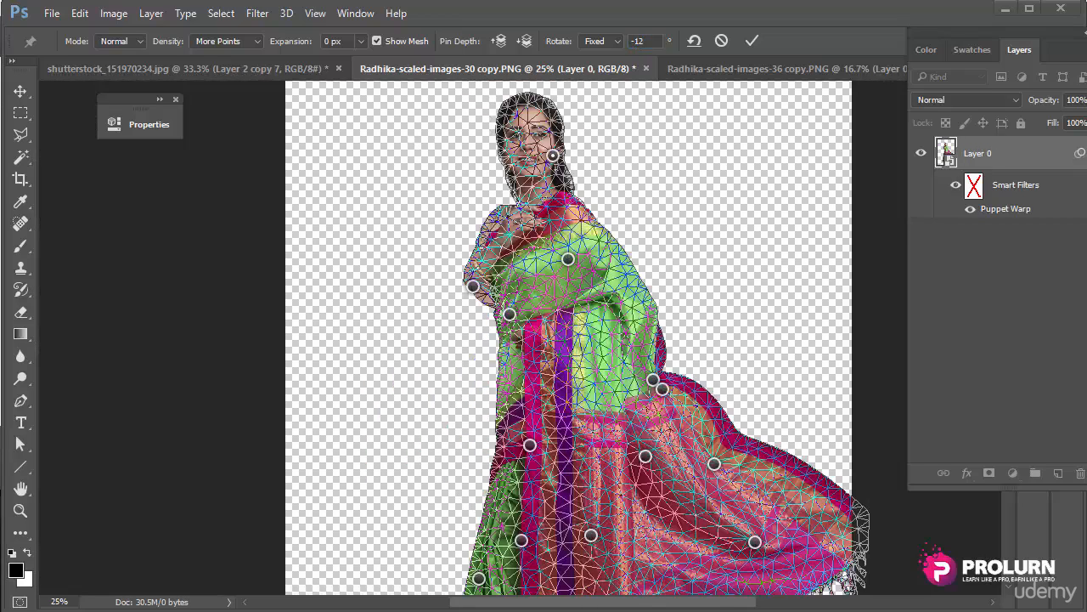